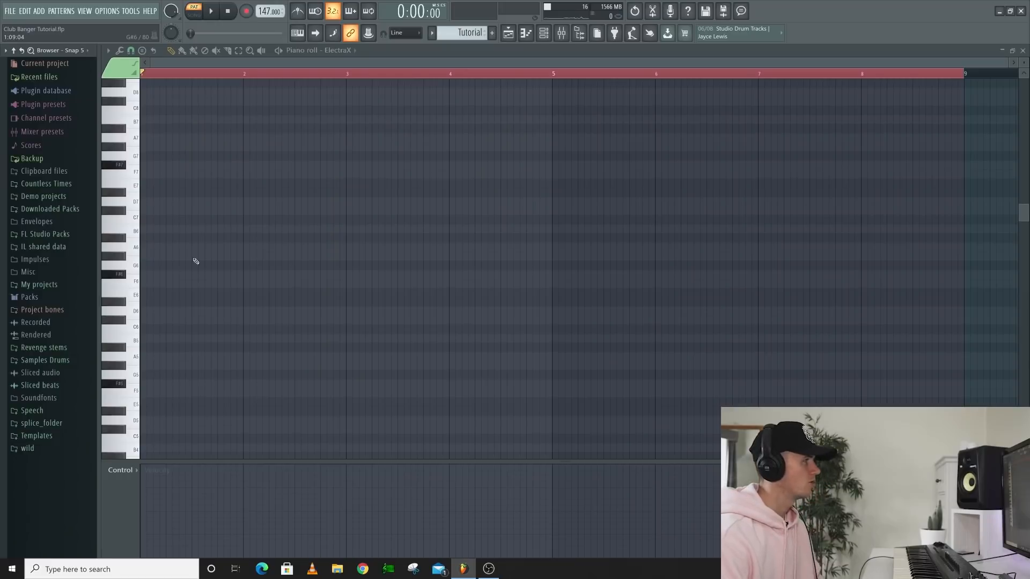
Step: Build a chord of F#6, A6 and C#7 at the start of bar 1, lower the C#7 one octave, and play it
key(ctrl+z)
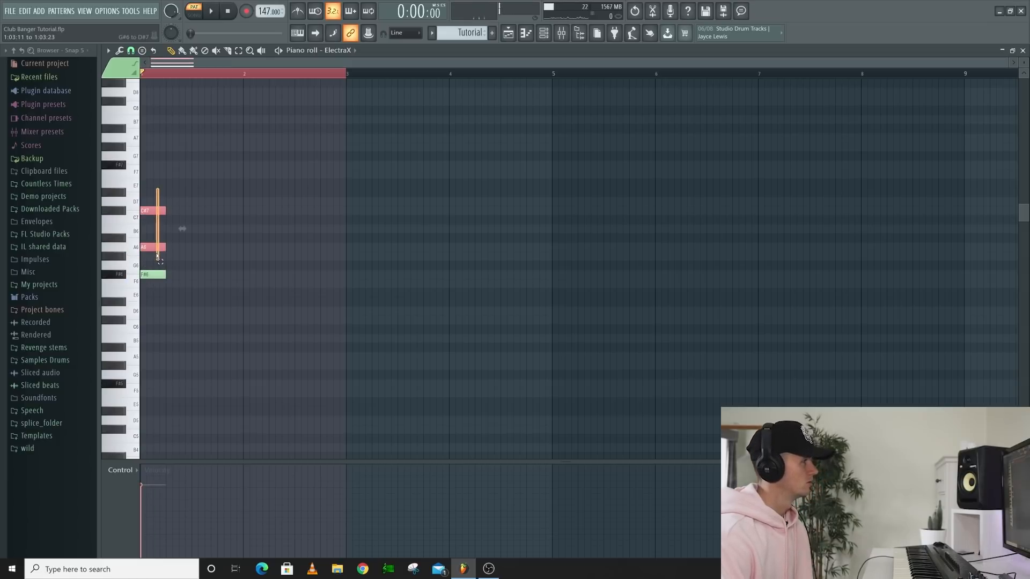
drag(174, 199, 152, 225)
key(ctrl+Down)
key(space)
Step: Add a B6, D7 and F#7 chord at bar 2 and lower its D7 and F#7 by one octave
click(217, 247)
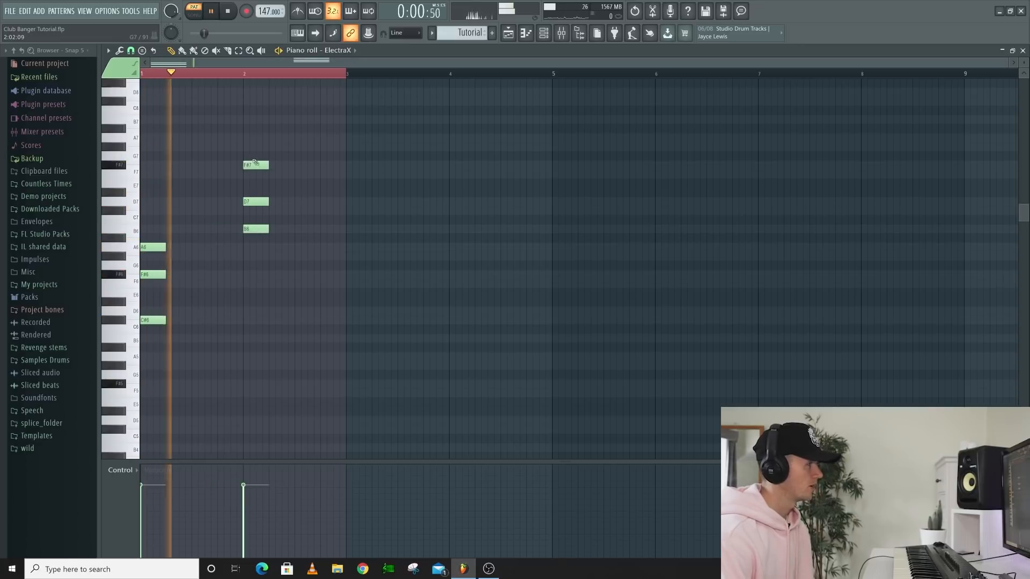
key(space)
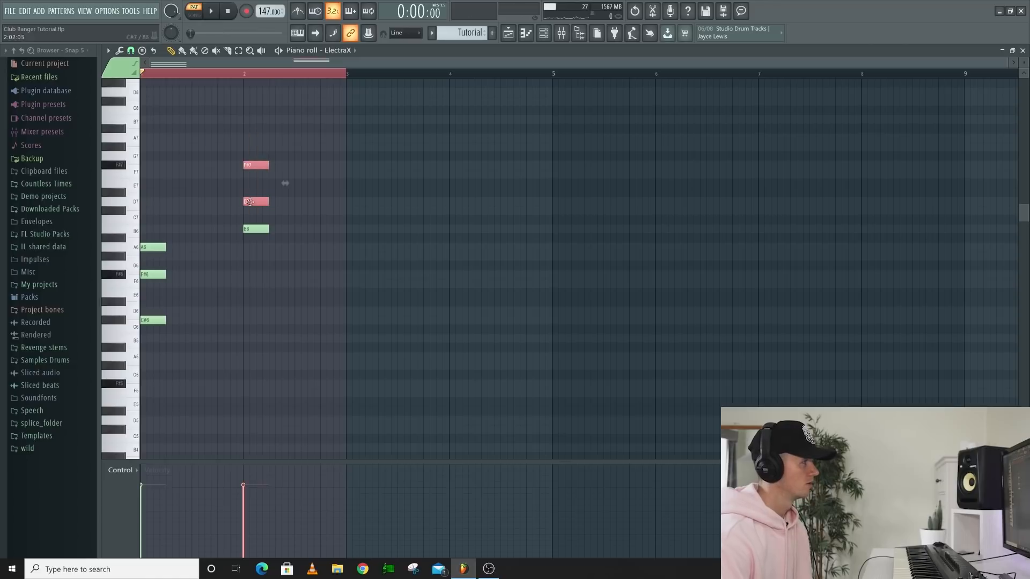
key(ctrl+Down)
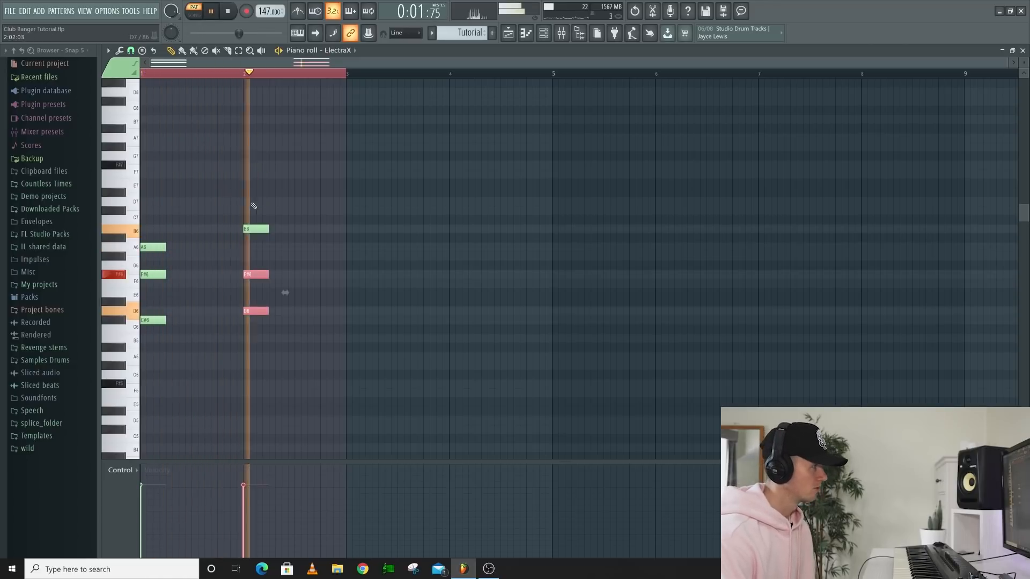
key(space)
click(256, 275)
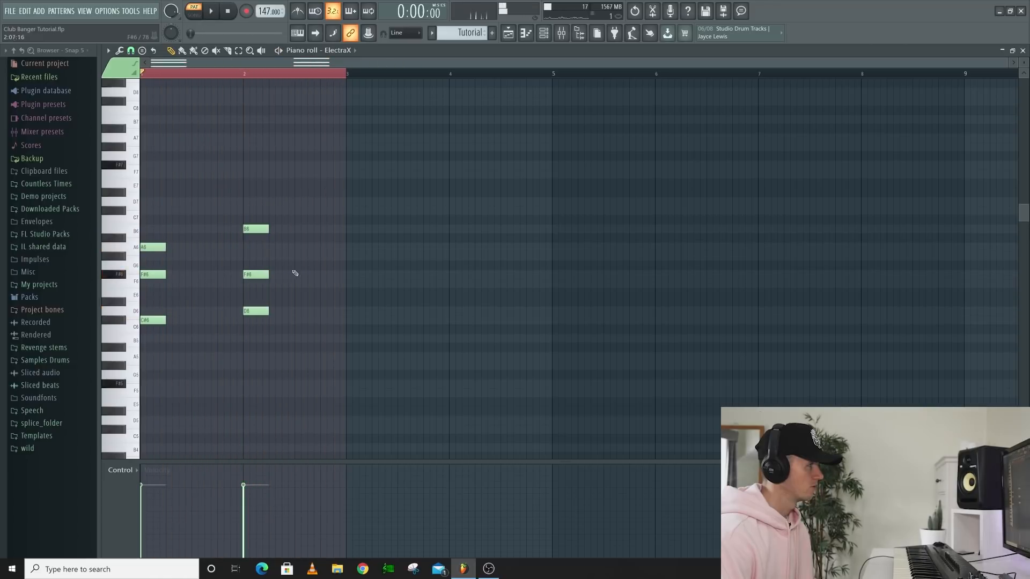
Step: Add a chord of F6, G#6 and C#7 at the start of bar 3 and play the progression
click(349, 283)
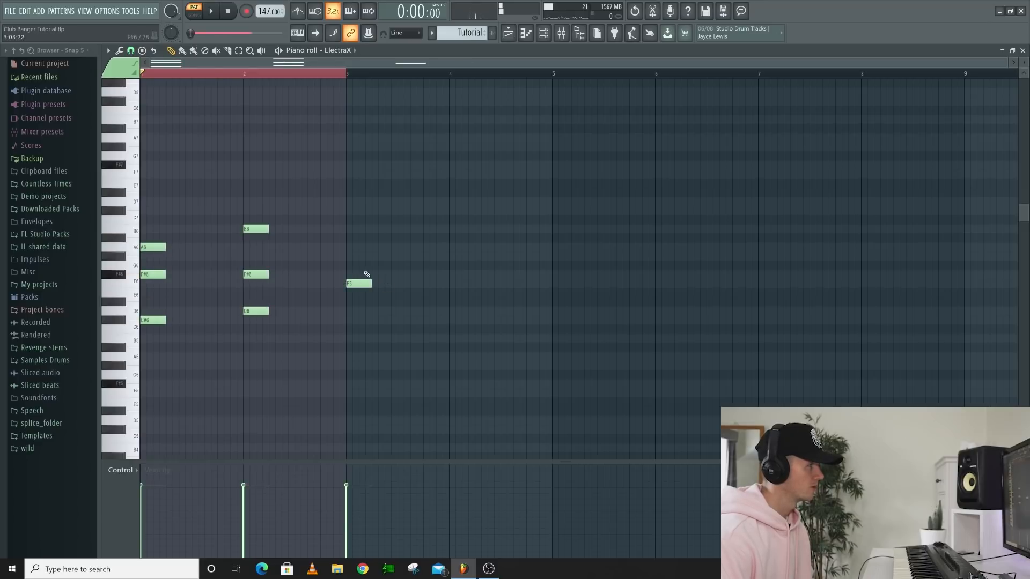
click(348, 257)
click(348, 228)
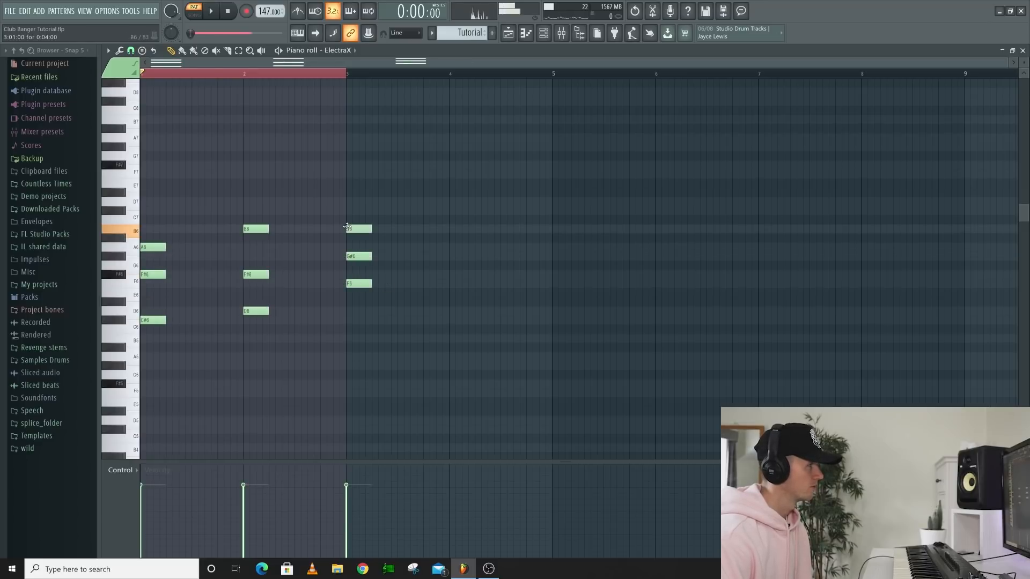
drag(347, 226, 347, 210)
key(space)
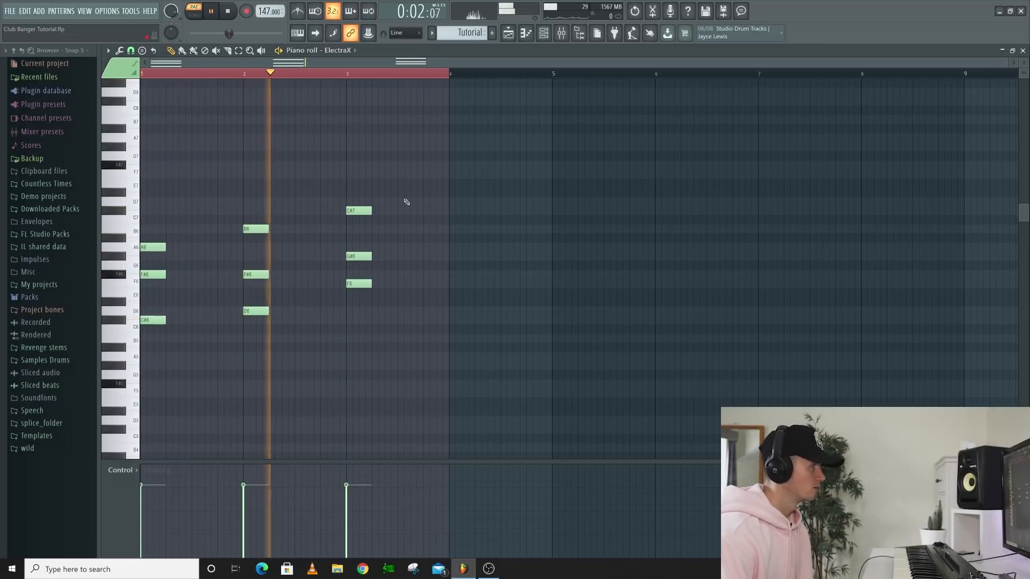
key(space)
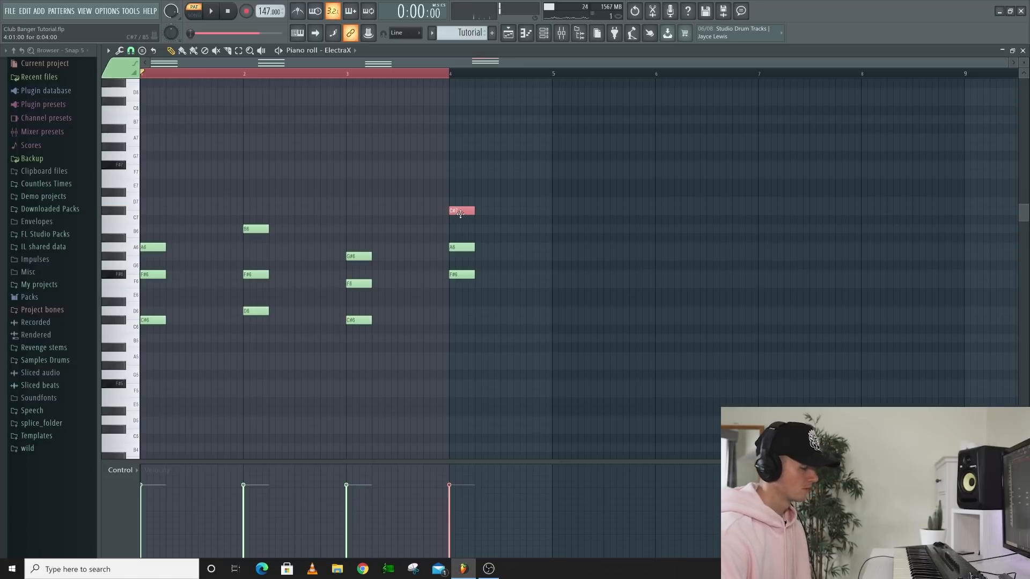
Step: Lower the C#7 of the bar 4 chord by one octave and play back the four-chord progression
key(shift+Down)
key(ctrl+a)
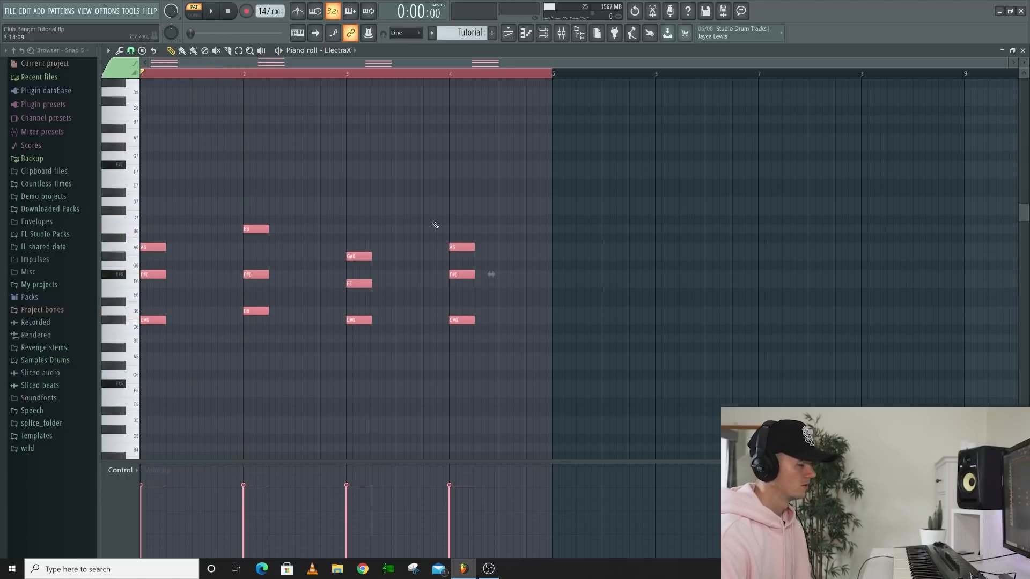
key(space)
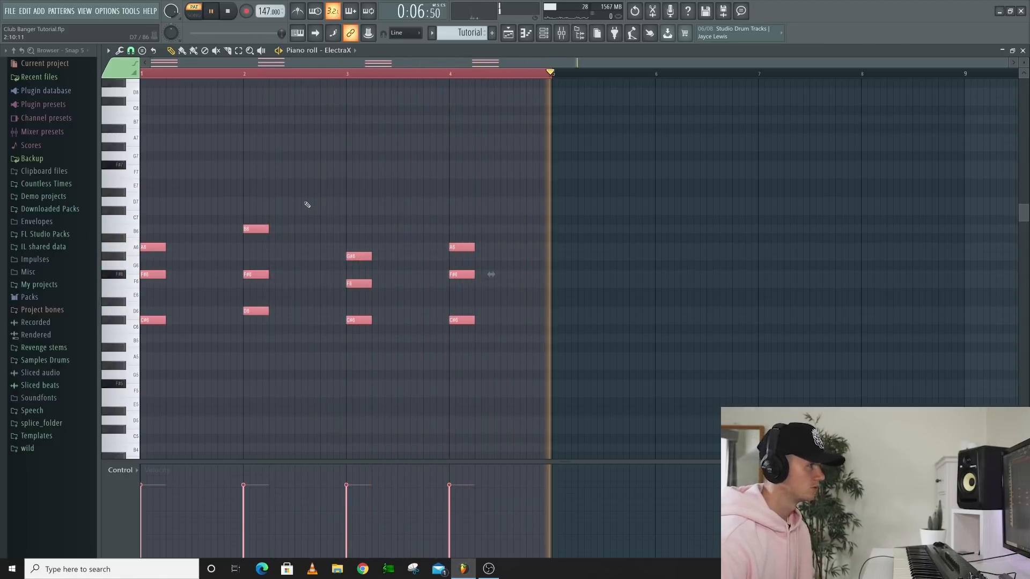
key(space)
Step: Add short melody notes F#7, G#7, A7 ending bar 1, A7, G#7, F7 leading into bar 3, and F7, G#7 ending bar 3
click(194, 174)
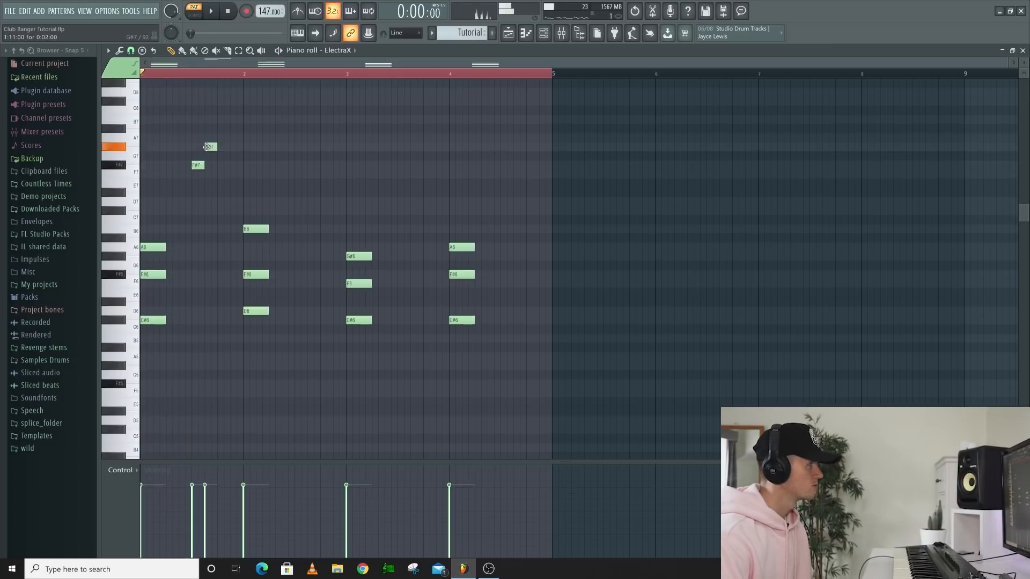
key(space)
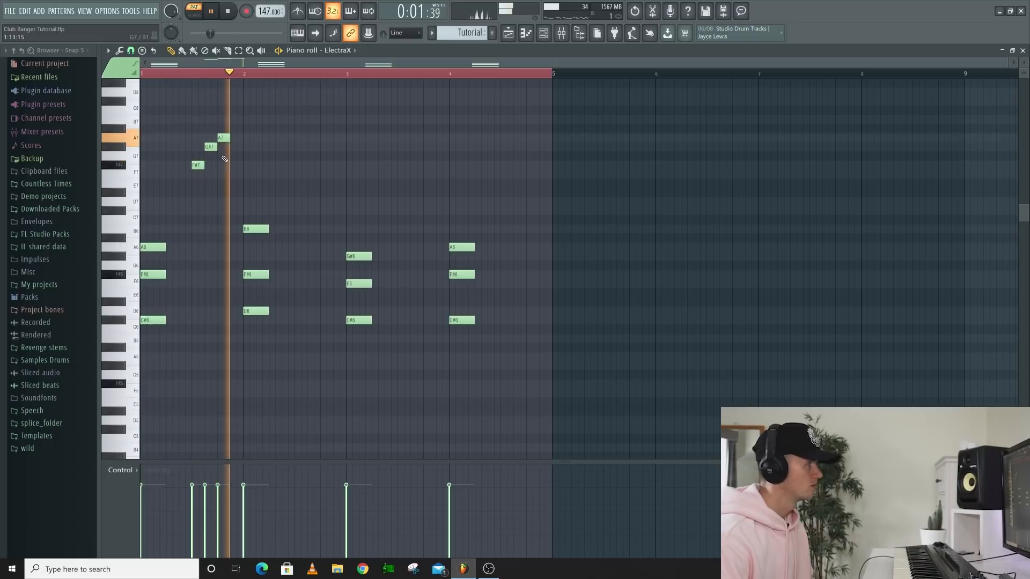
key(space)
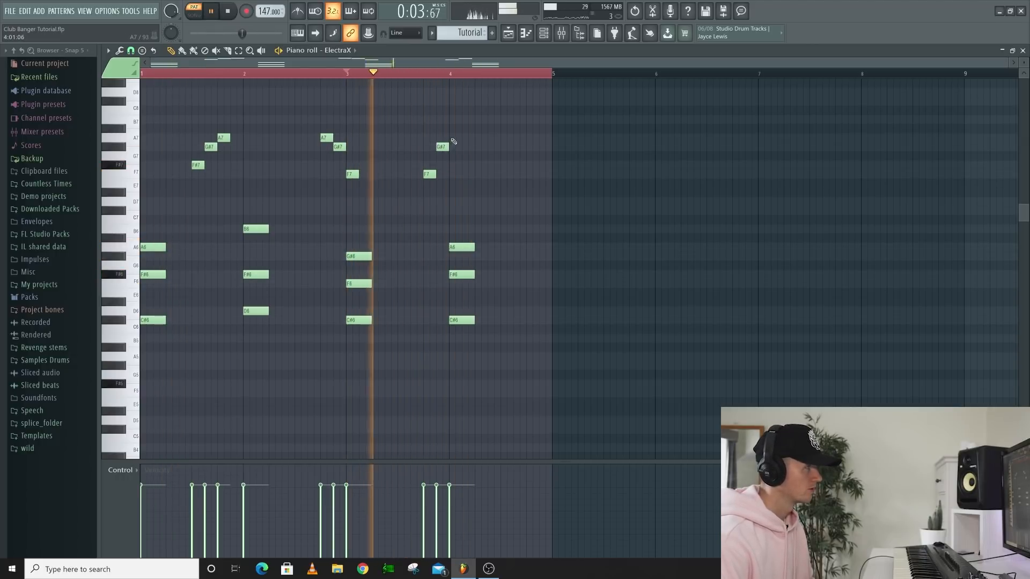
Step: Complete the melody with A7 at the start of bar 4 and short D7 and C#7 notes in its second half
click(454, 138)
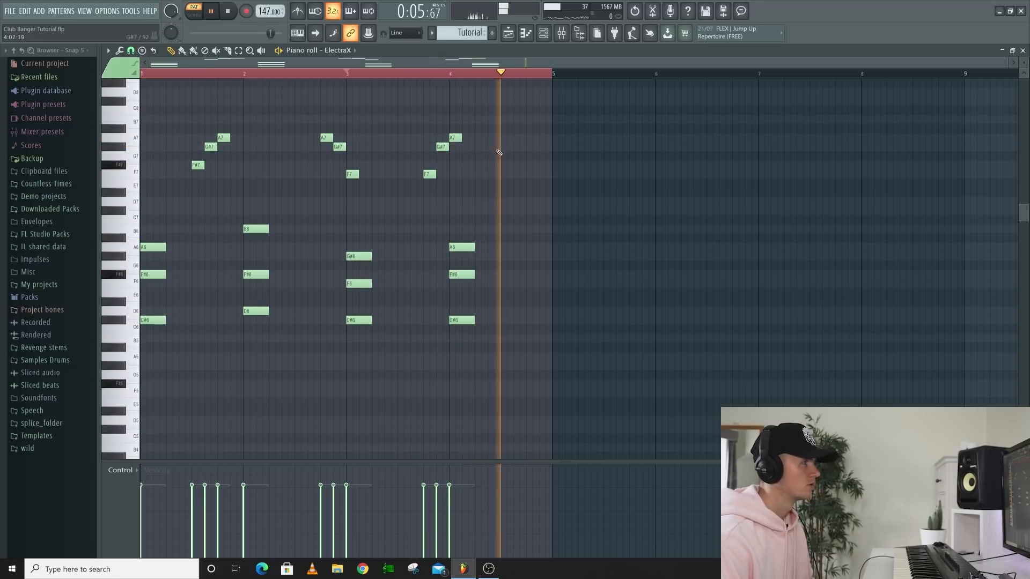
key(space)
click(531, 202)
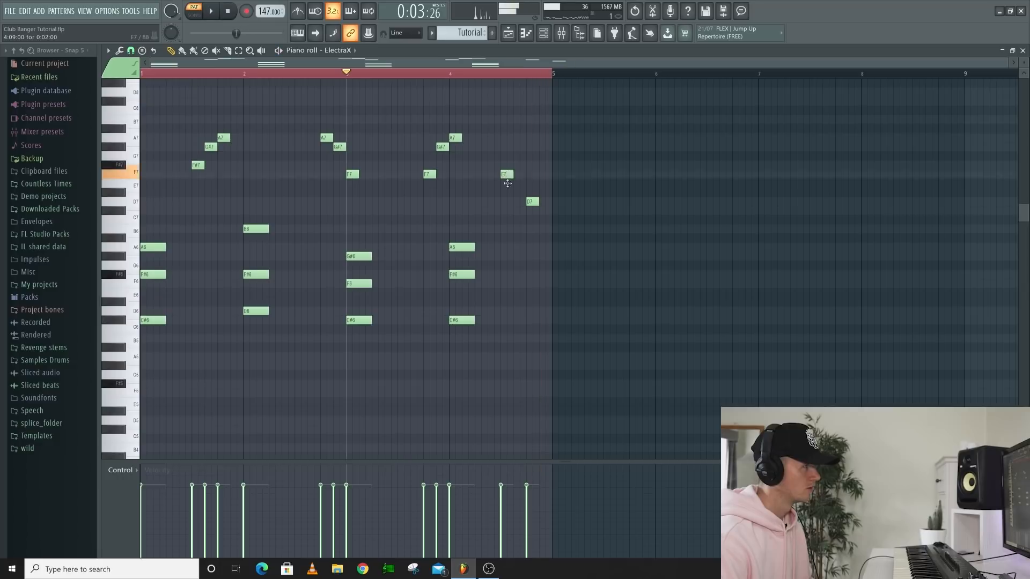
drag(533, 202, 532, 210)
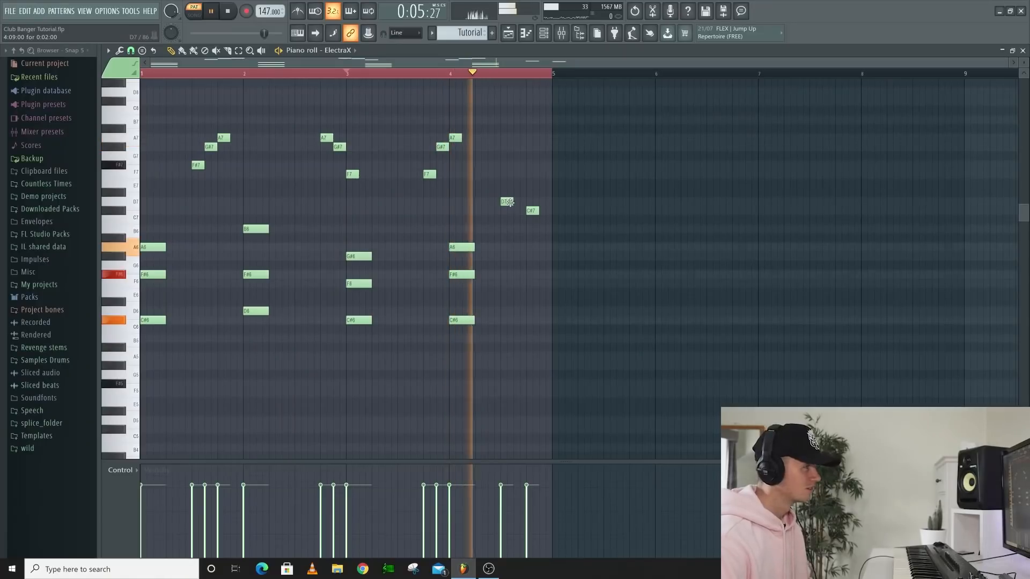
click(532, 211)
click(507, 202)
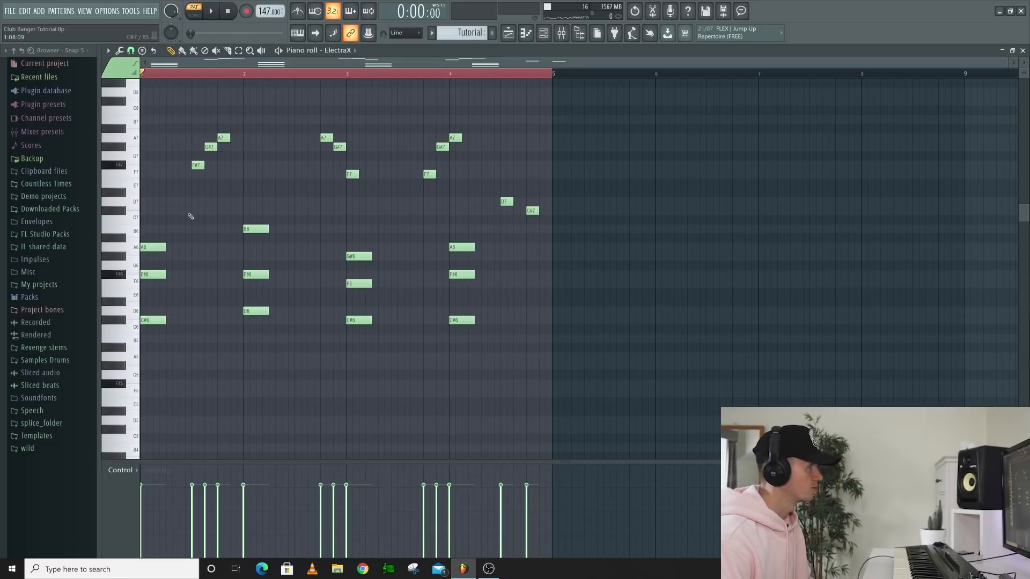
Step: Add half-bar notes C#7 in bar 1, D7 in bar 2 and C#7 in bar 3, and duplicate the phrase into bars 5 to 8
drag(203, 229, 237, 229)
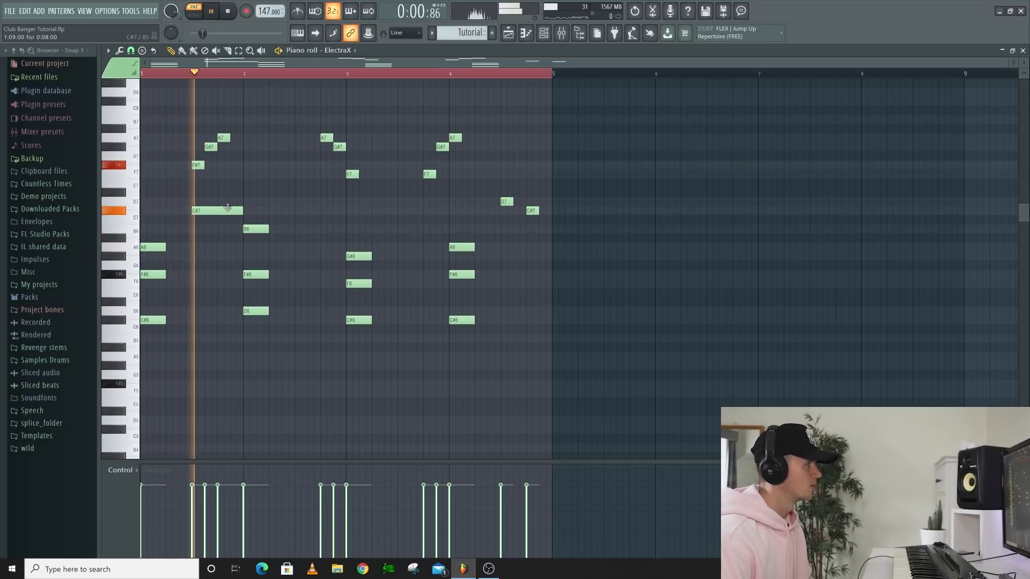
click(296, 203)
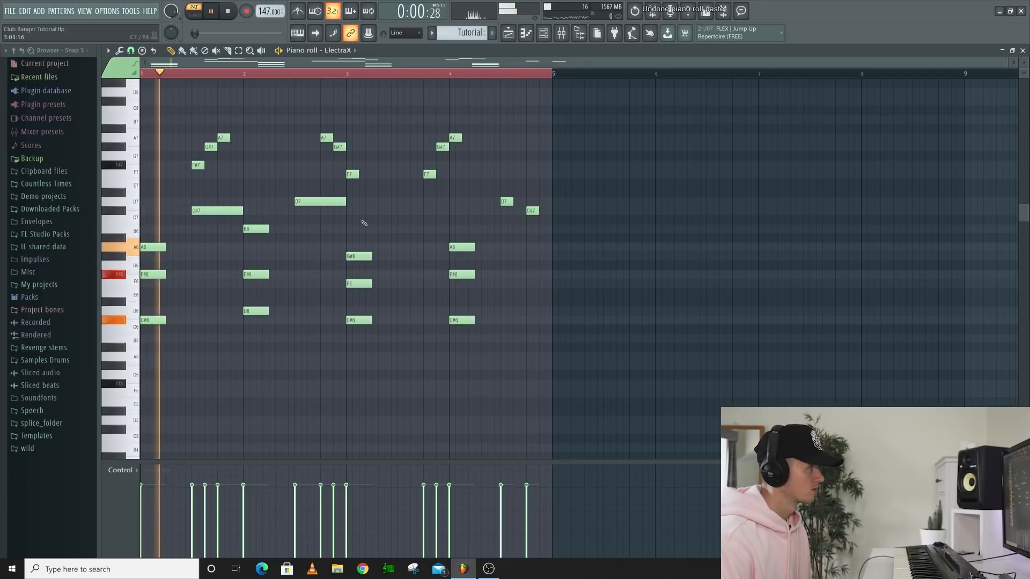
click(418, 213)
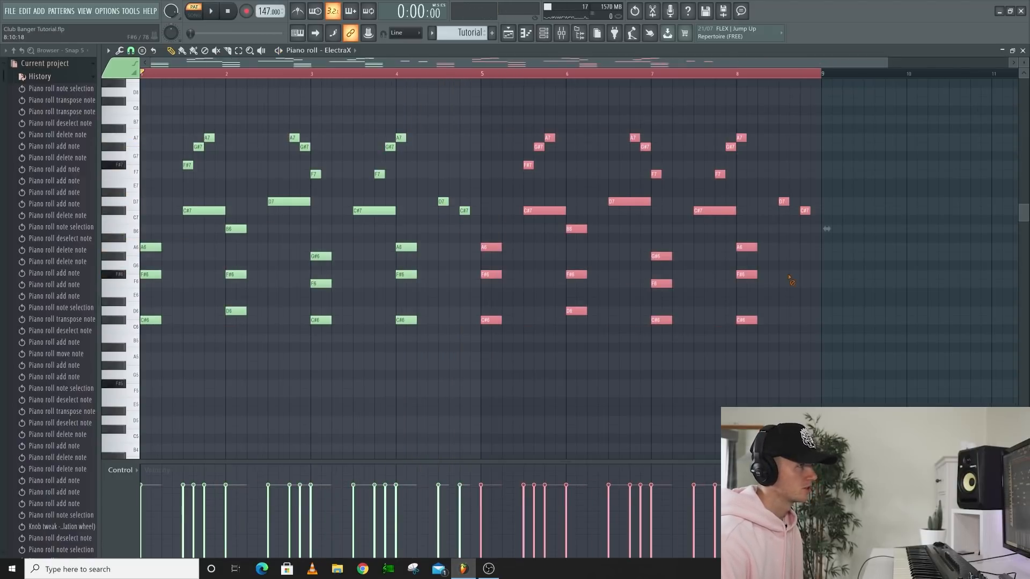
Step: Play the duplicated phrase from the middle of bar 5 and move the half-bar C#7 in bar 7 to the bar's start
ctrl+click(791, 278)
click(523, 73)
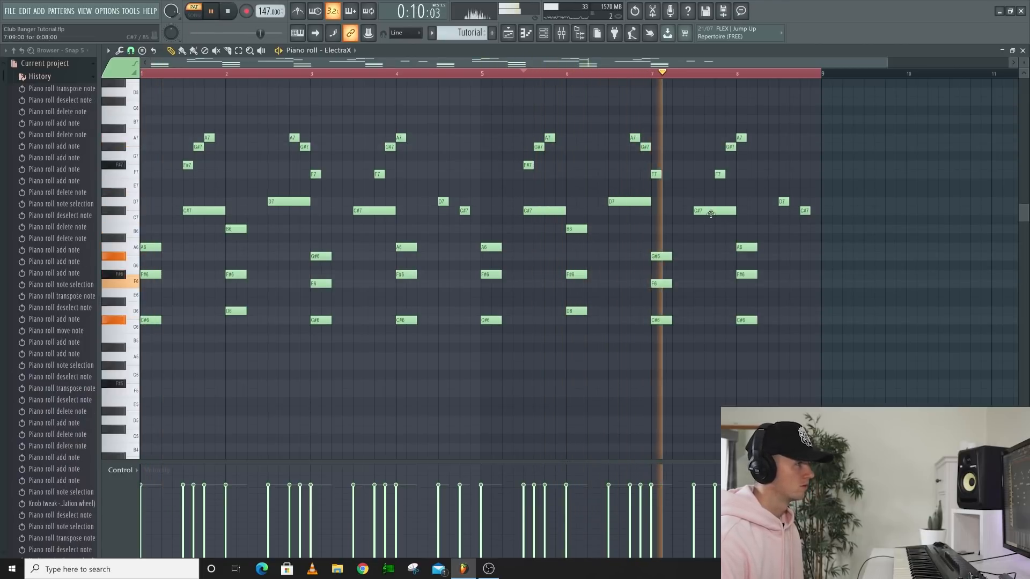
drag(709, 210, 672, 212)
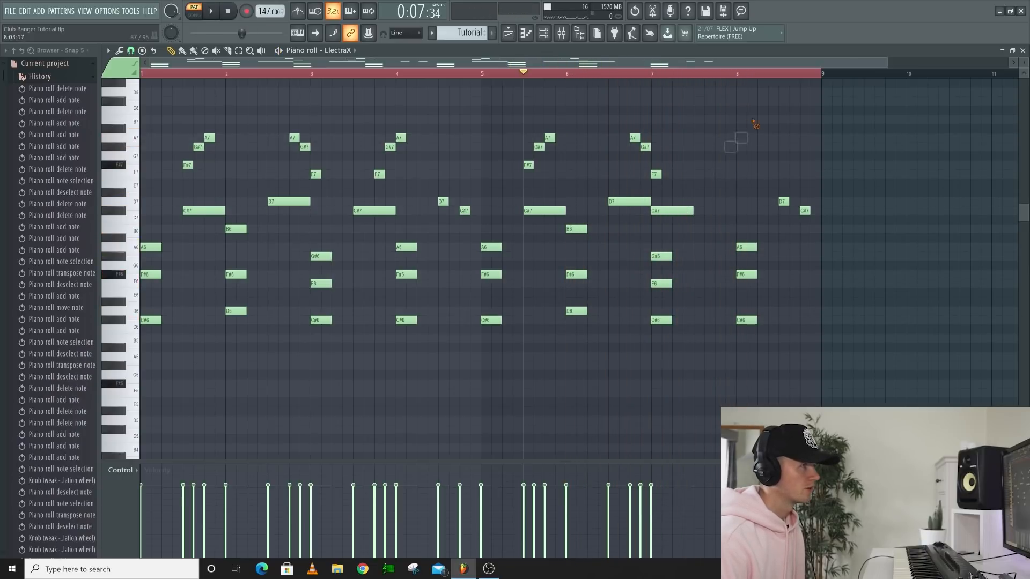
Step: Rework the ending of bars 7 and 8 into a descending run of short notes F#7, F7, D7, C#7 and B6
click(721, 165)
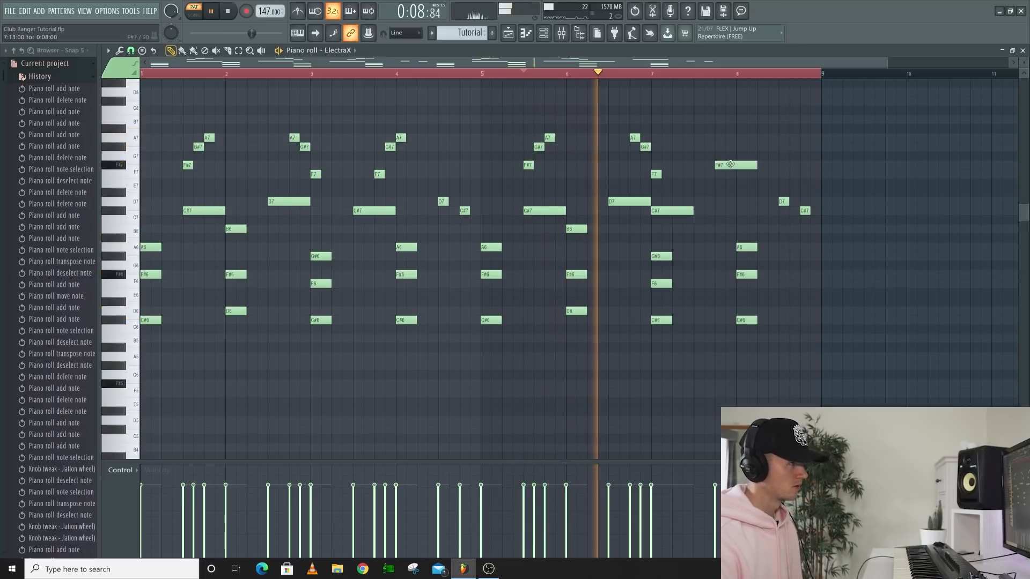
drag(753, 163, 728, 169)
click(728, 176)
key(space)
mouse_move(783, 202)
mouse_down()
mouse_move(762, 203)
mouse_move(782, 211)
mouse_up()
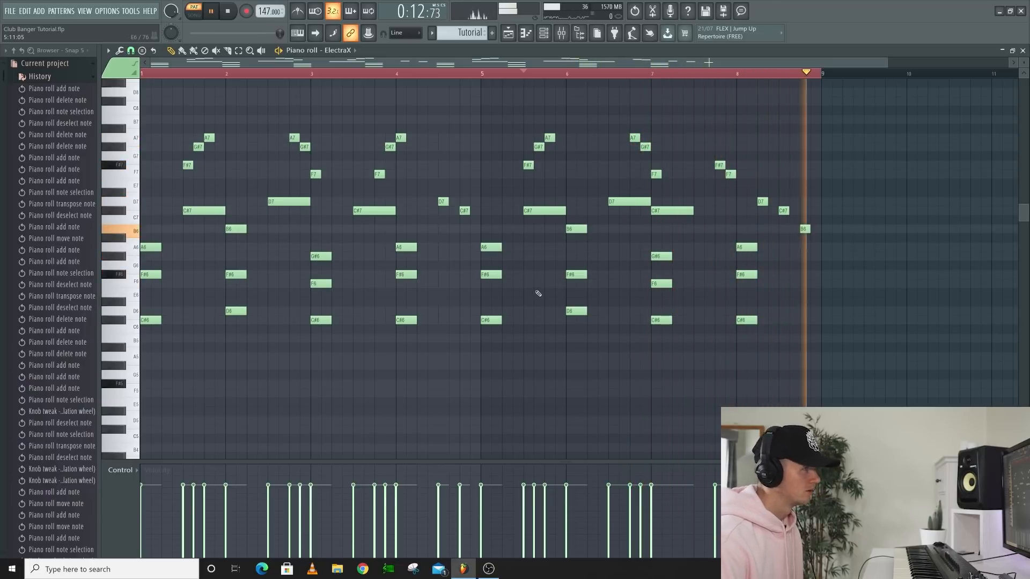
Step: Randomize the note velocities across the eight-bar pattern
key(alt+r)
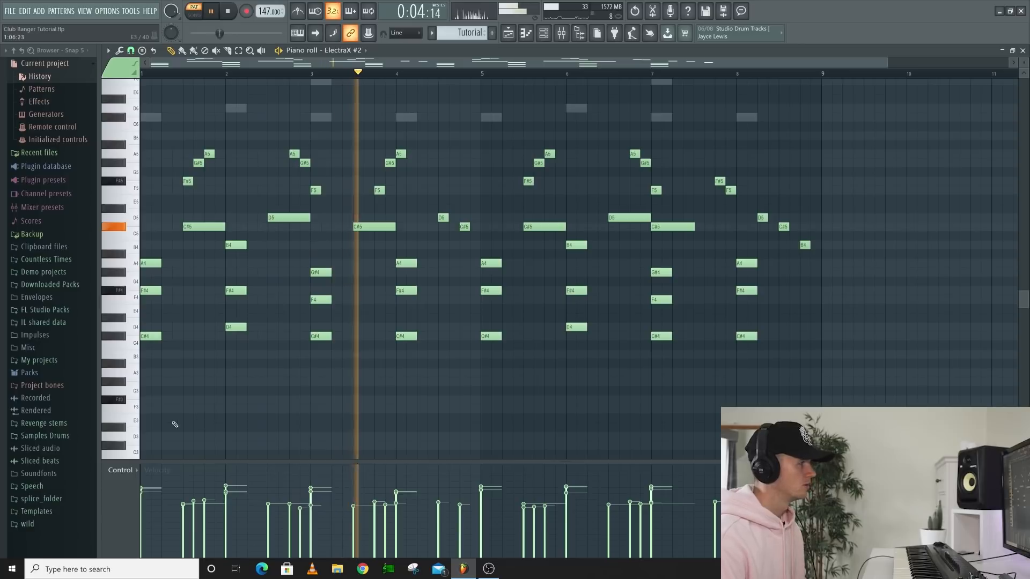
Step: Add a one-bar F#3 bass note at bar 1 of the ElectraX #2 part and play it back
drag(162, 401, 129, 403)
key(space)
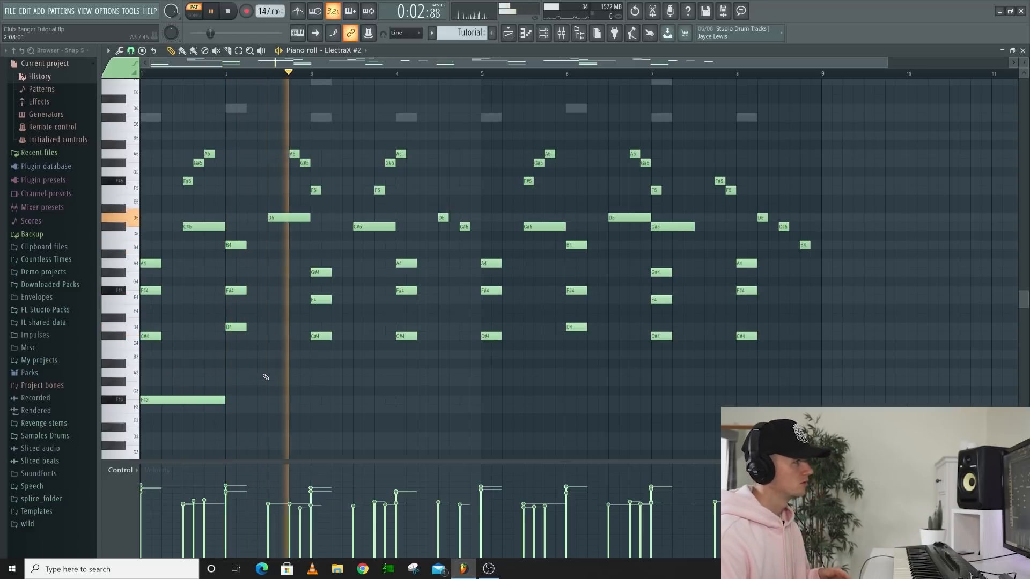
key(space)
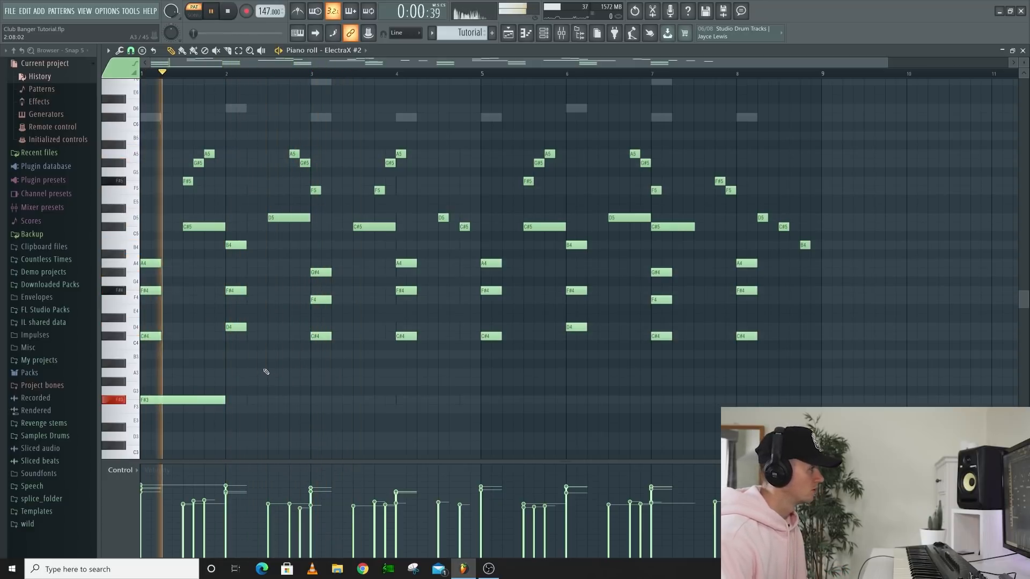
Step: Add a B3 bass note from the middle of bar 2, trimmed to end at bar 3, and a one-bar F3 in bar 3
click(274, 354)
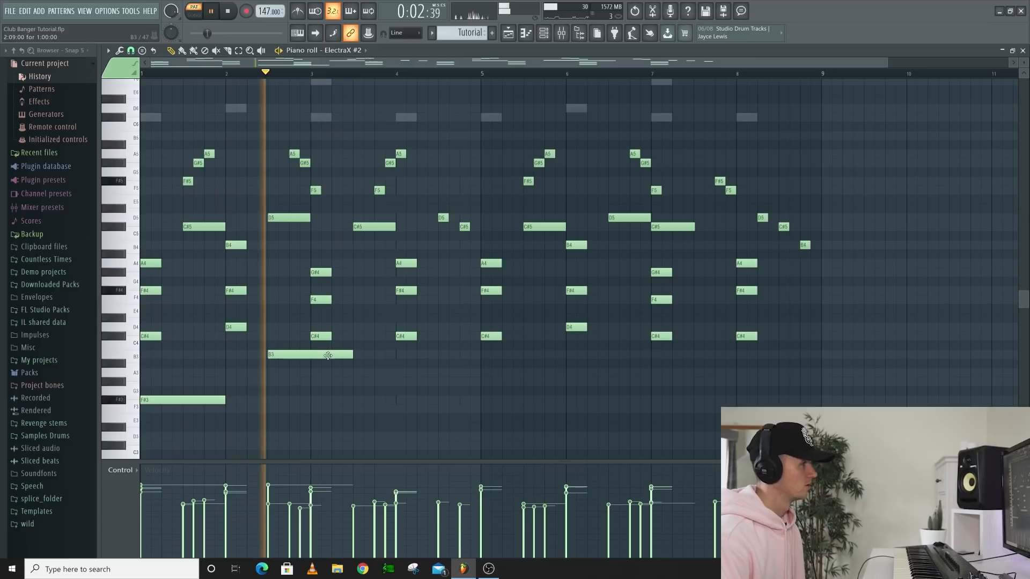
drag(313, 359, 313, 357)
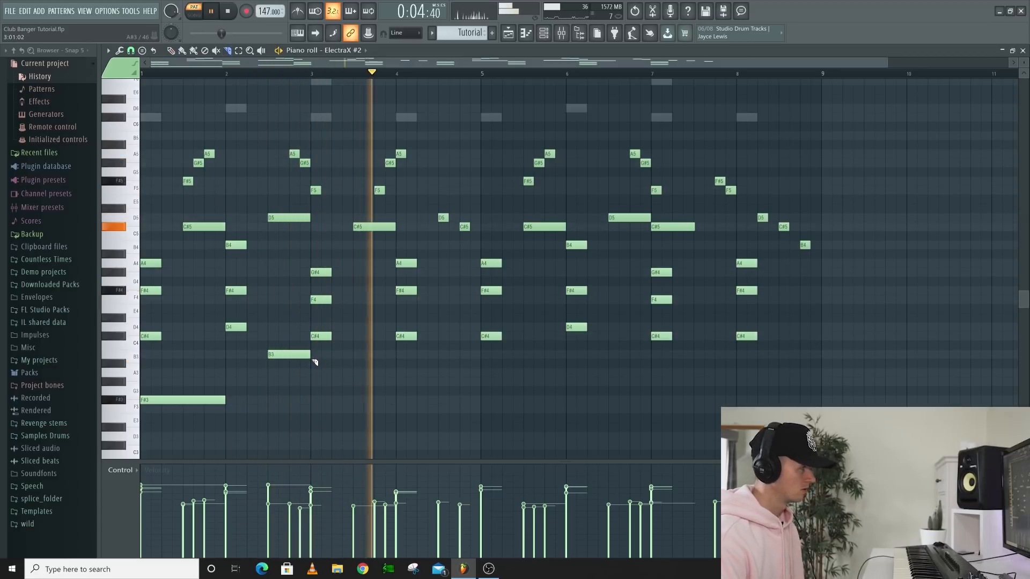
key(space)
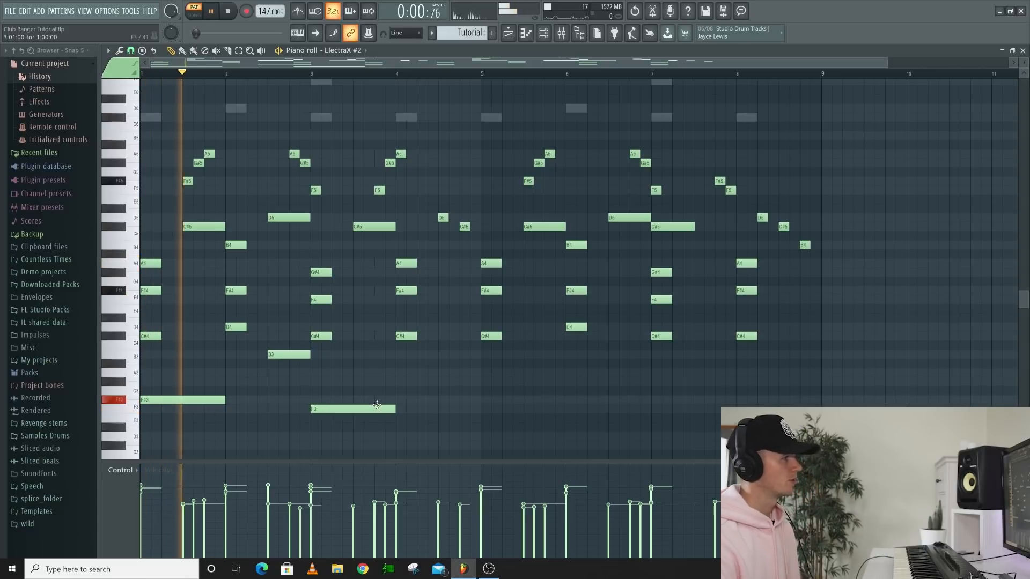
Step: Add one-bar F#3 bass notes in bars 4 and 5 of the ElectraX #2 part
drag(366, 409, 450, 420)
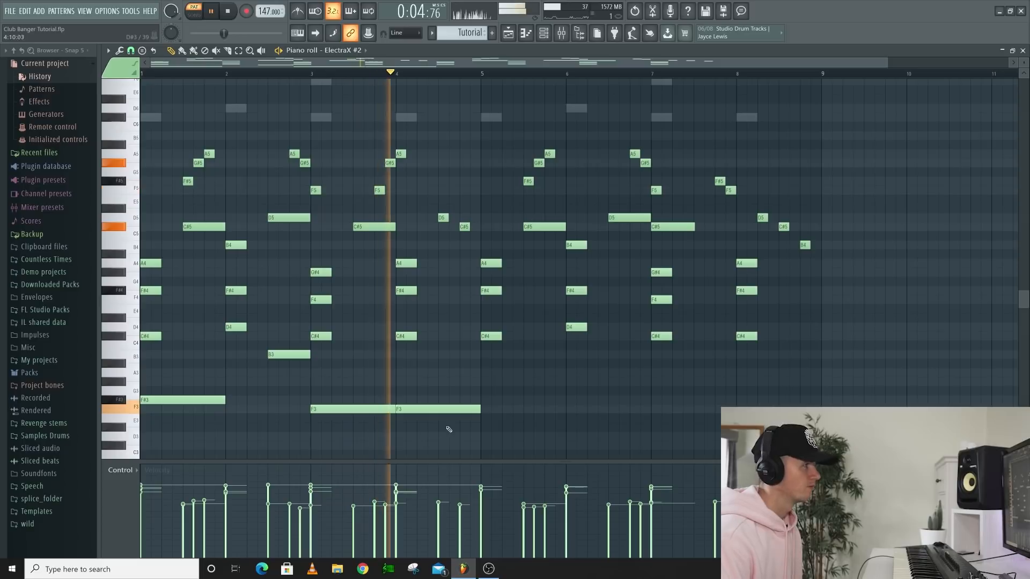
scroll(424, 431, down, 2)
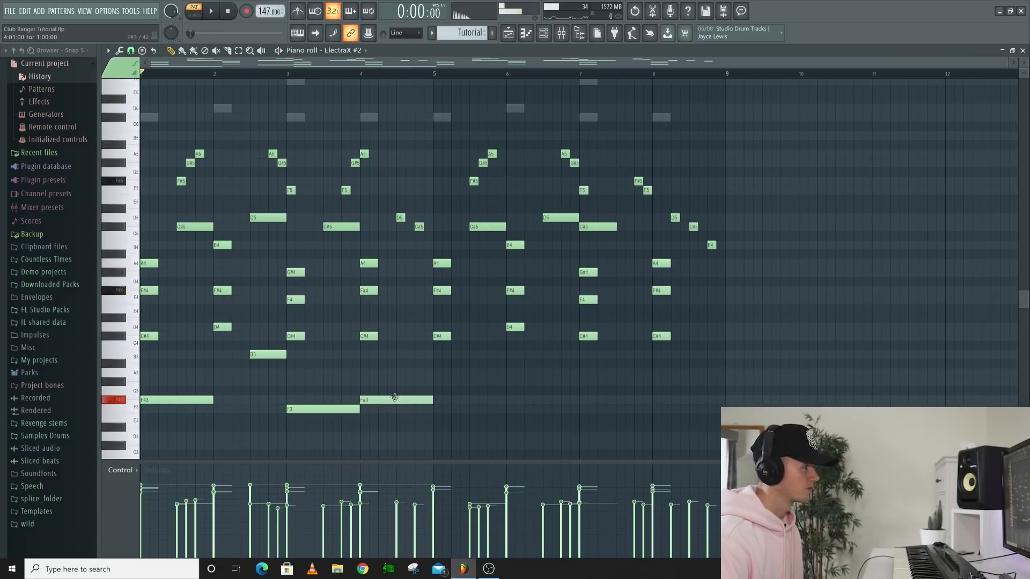
click(468, 399)
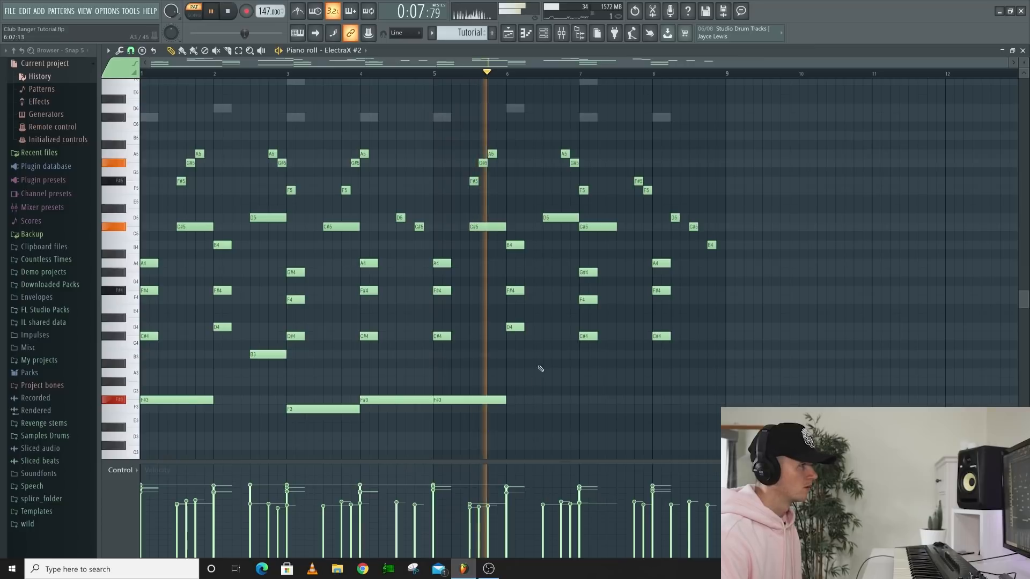
Step: Add a B3 bass note from the middle of bar 6, trimmed to end at bar 7, and a one-bar F3 in bar 7
click(547, 355)
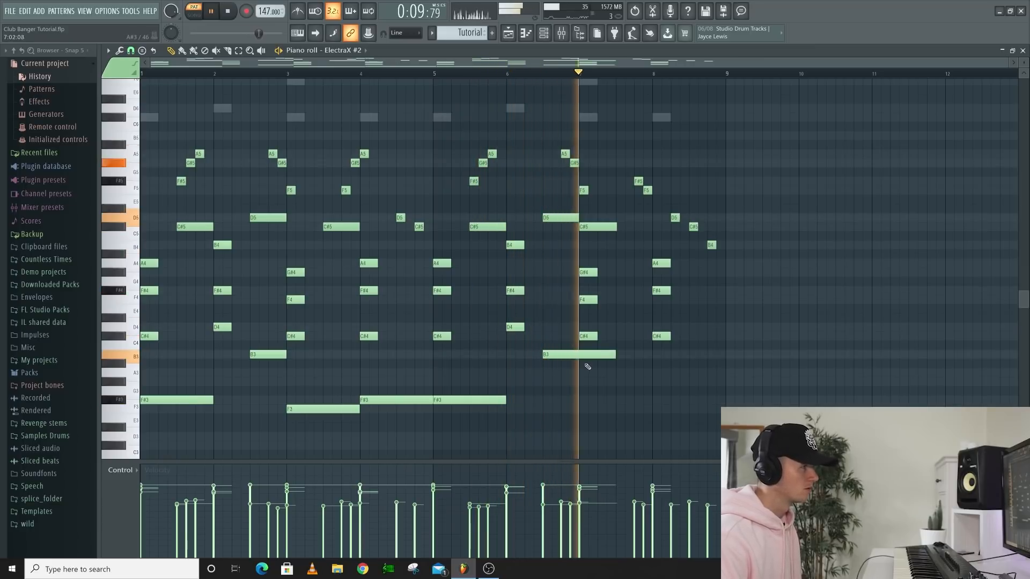
drag(613, 355, 581, 356)
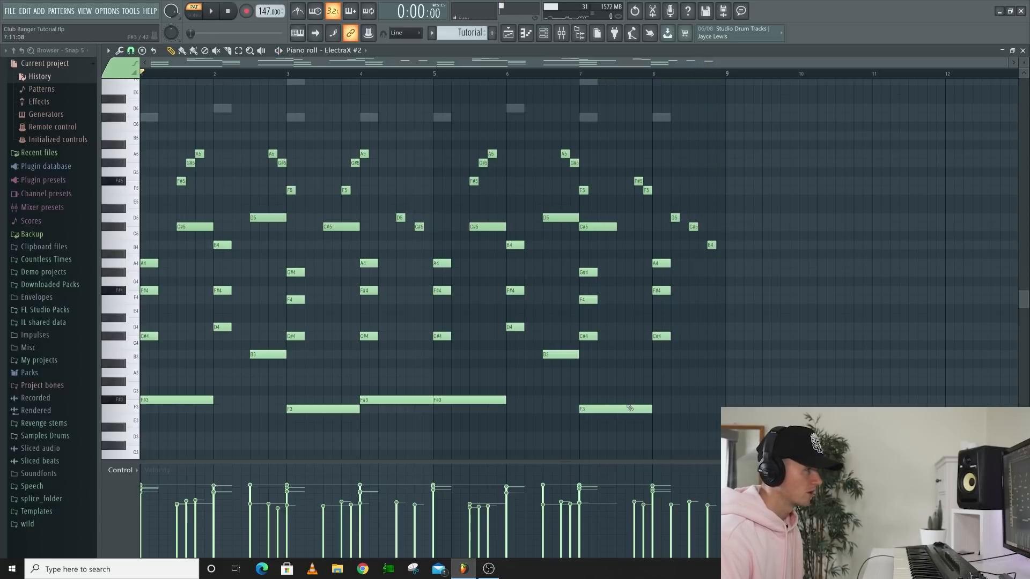
key(space)
Step: Split the F#3 bass note in bar 8 at its middle and raise the second half to A3
key(c)
click(691, 401)
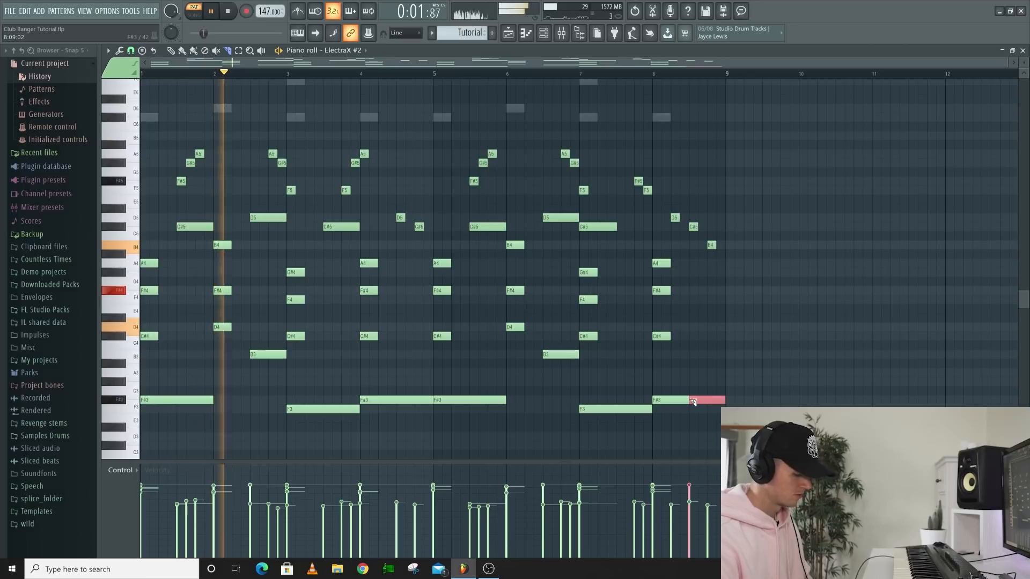
key(p)
drag(693, 401, 709, 380)
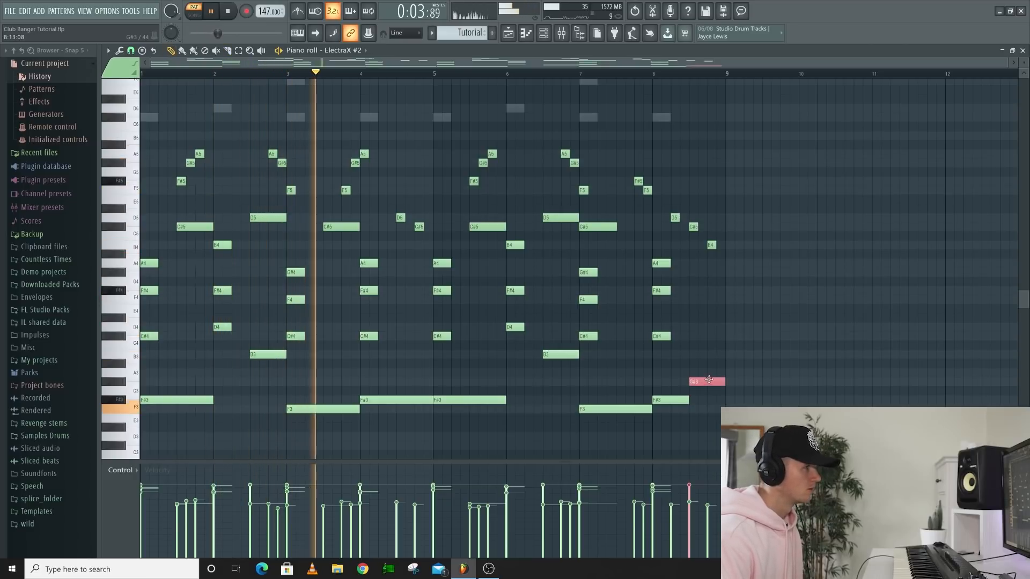
Step: Place snare hits mid-bar in bars 1 and 3 and near the end of bars 2 and 4, and duplicate them across bars 5 to 8
click(659, 82)
right_click(659, 86)
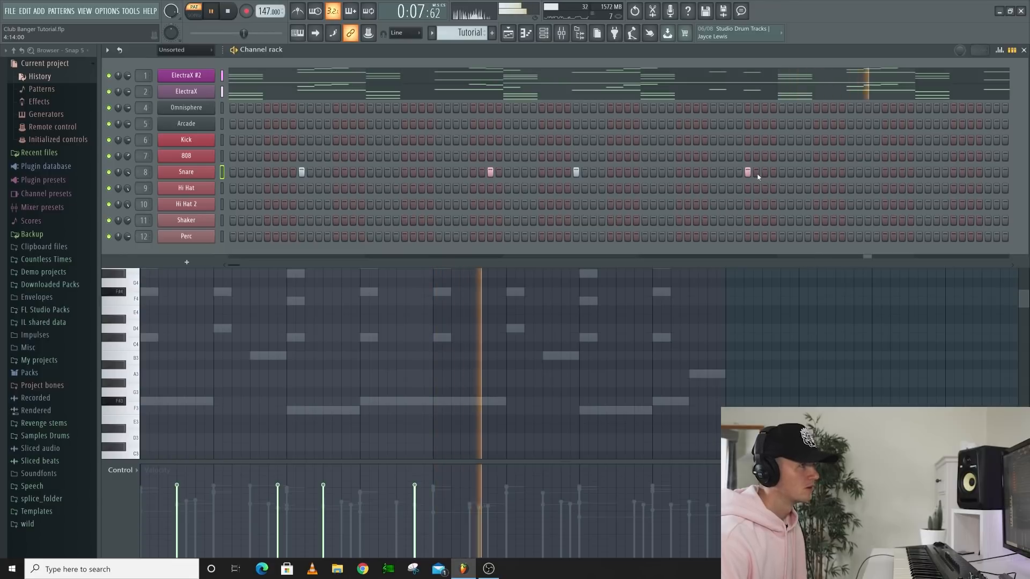
key(F7)
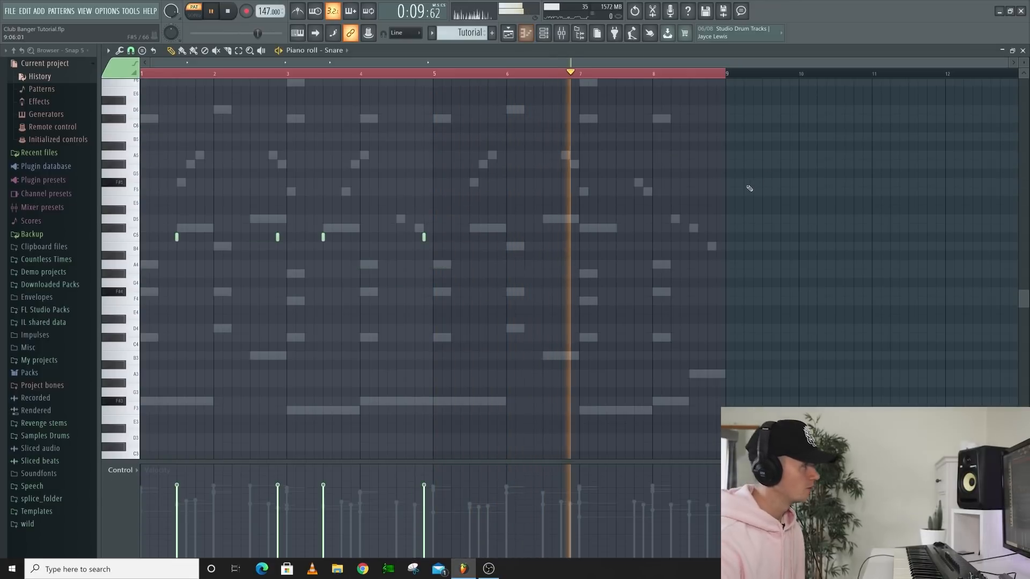
key(space)
drag(460, 75, 432, 79)
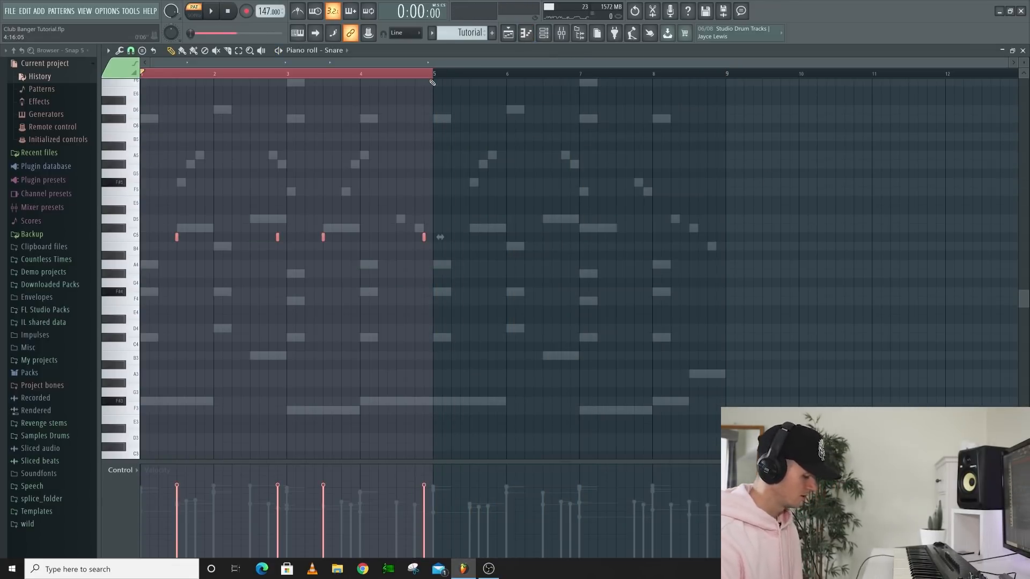
key(ctrl+b)
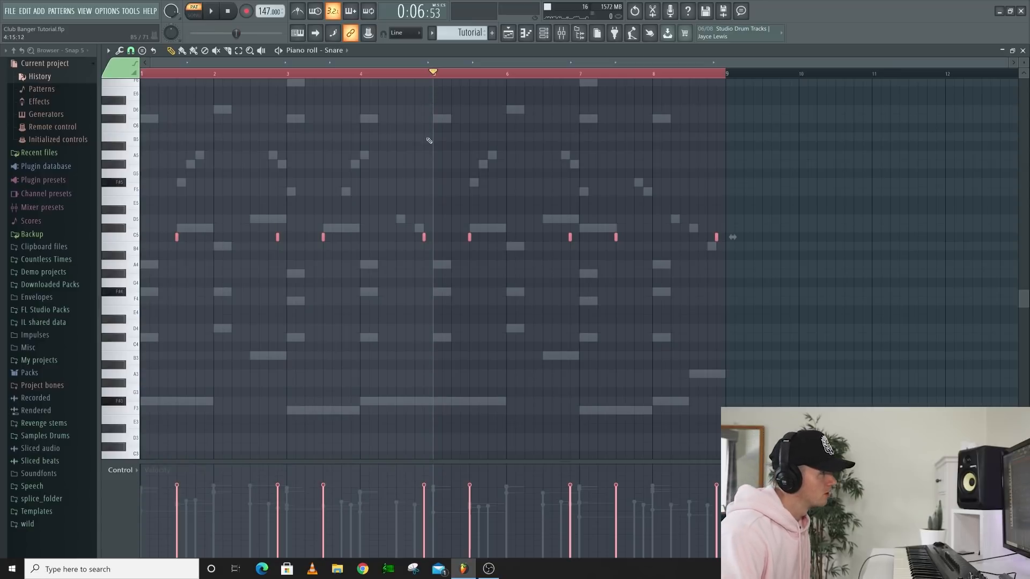
Step: Try chopping the first long C#5 hi-hat note in bar 1 into a fast roll with the chopper
click(547, 35)
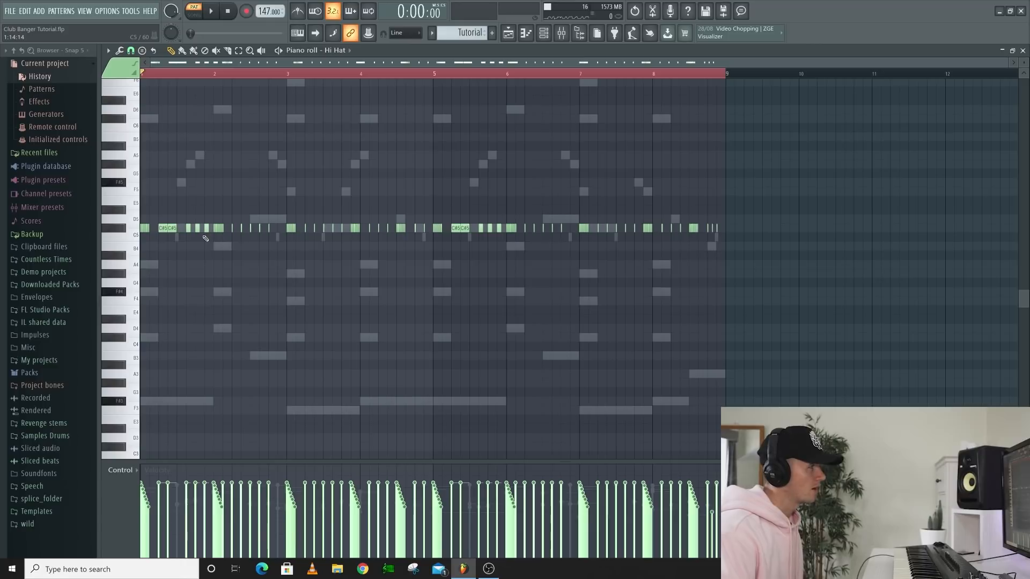
scroll(249, 107, up, 2)
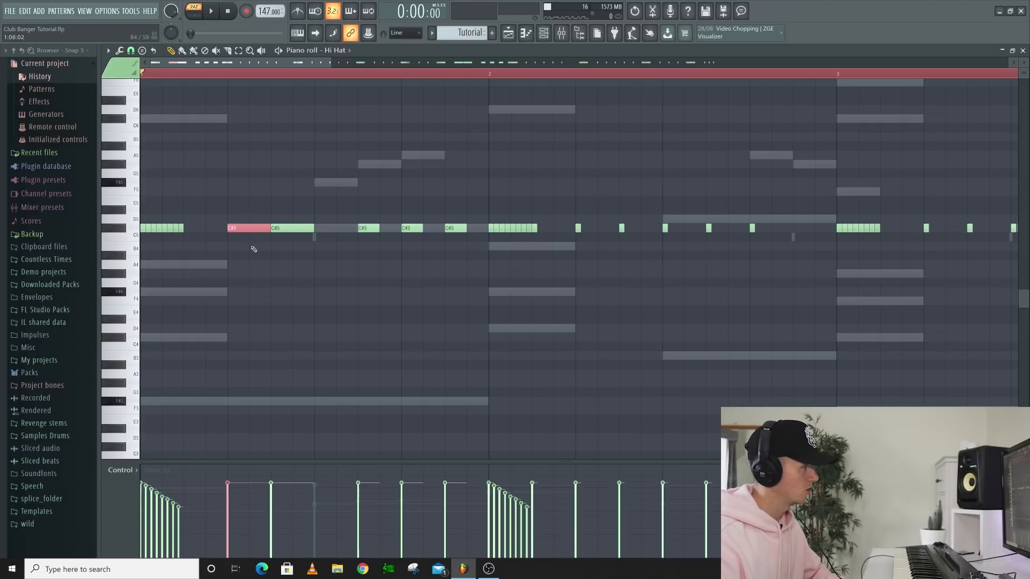
key(alt+u)
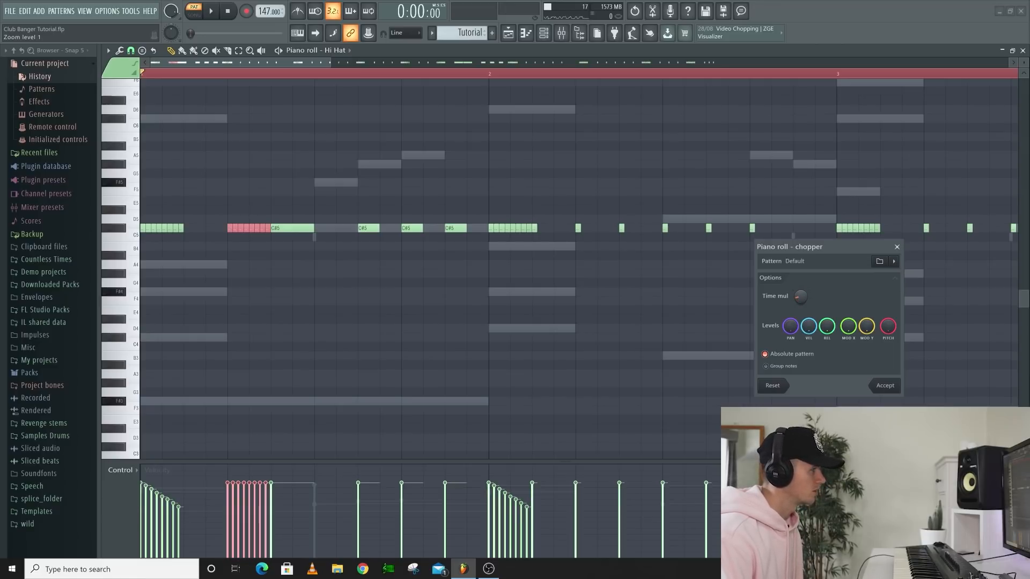
click(899, 248)
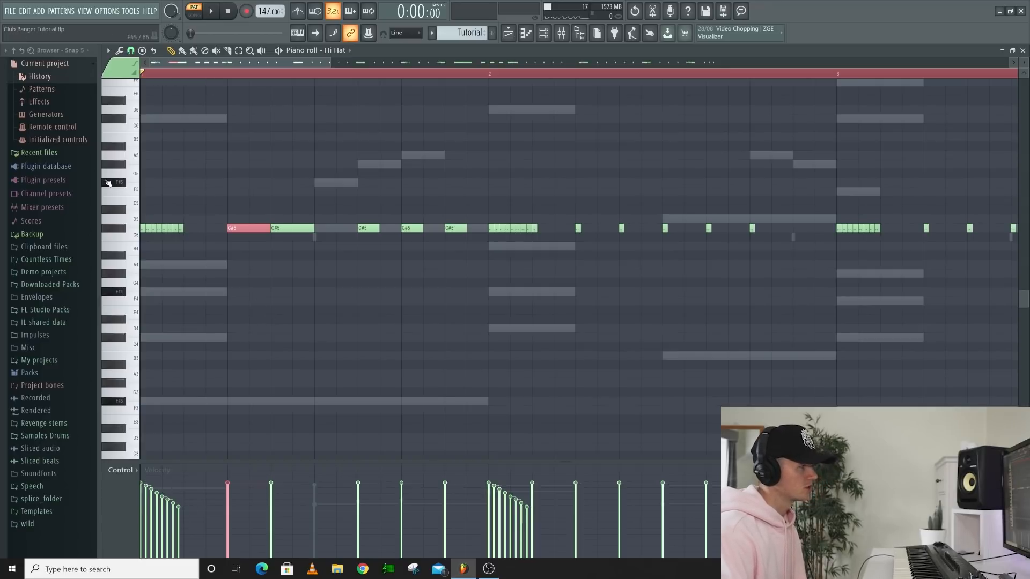
Step: Play back the eight-bar hi-hat pattern with the melody and snare
key(ctrl+a)
key(space)
key(ctrl+d)
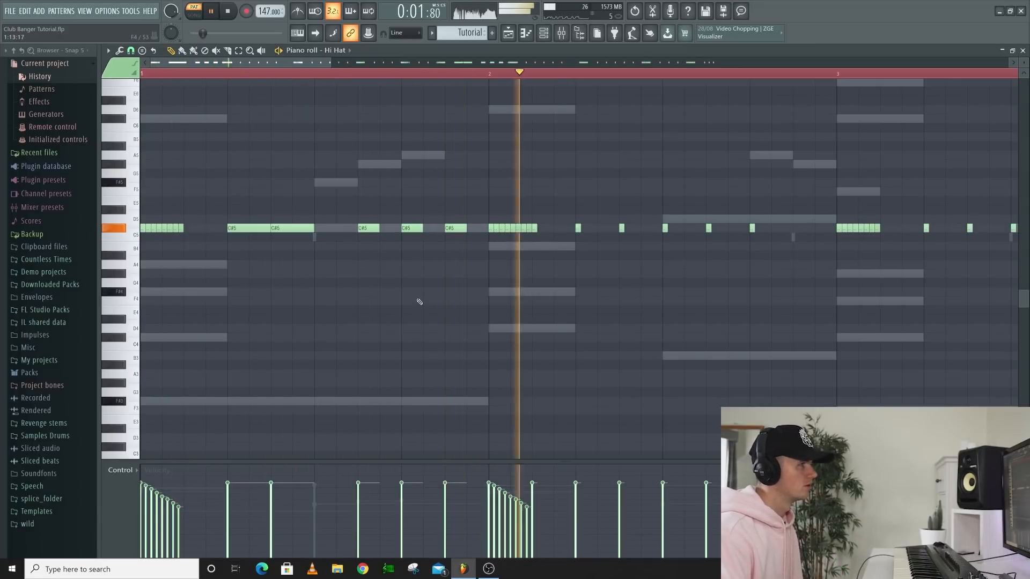
scroll(419, 299, down, 4)
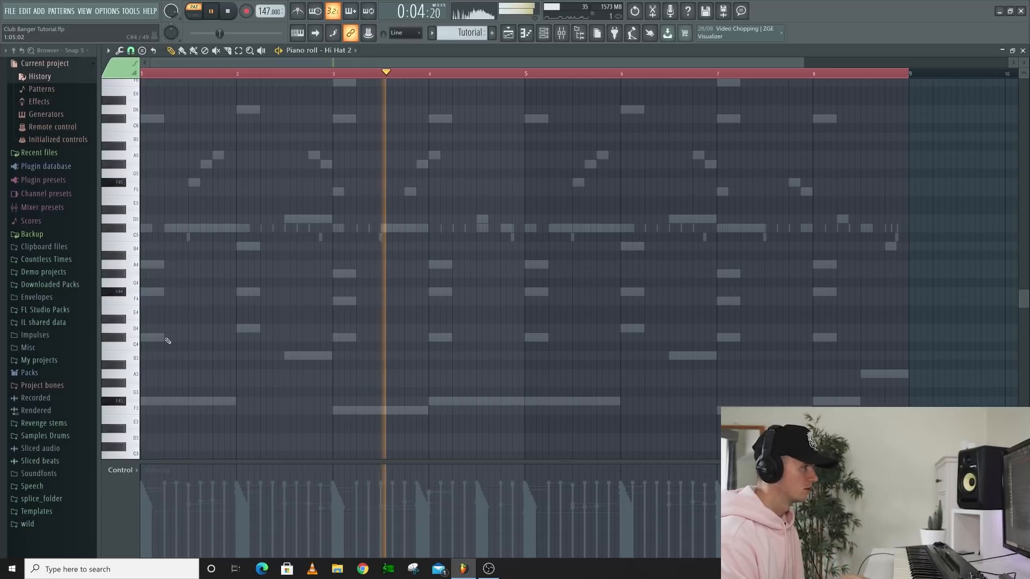
Step: Add short Hi Hat 2 accent notes across bars 1 to 4 and move them all to C4
key(space)
key(space)
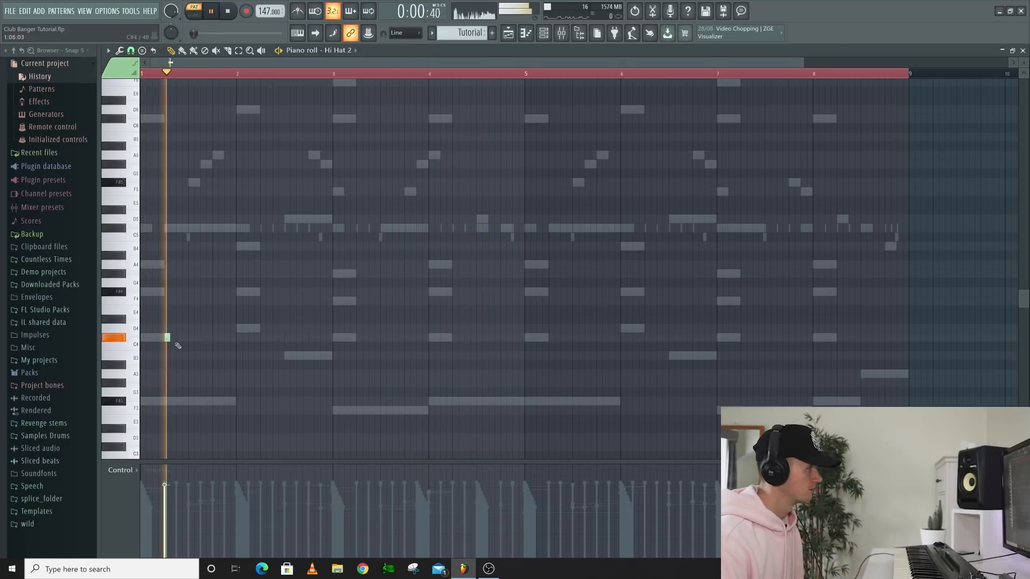
click(261, 338)
key(space)
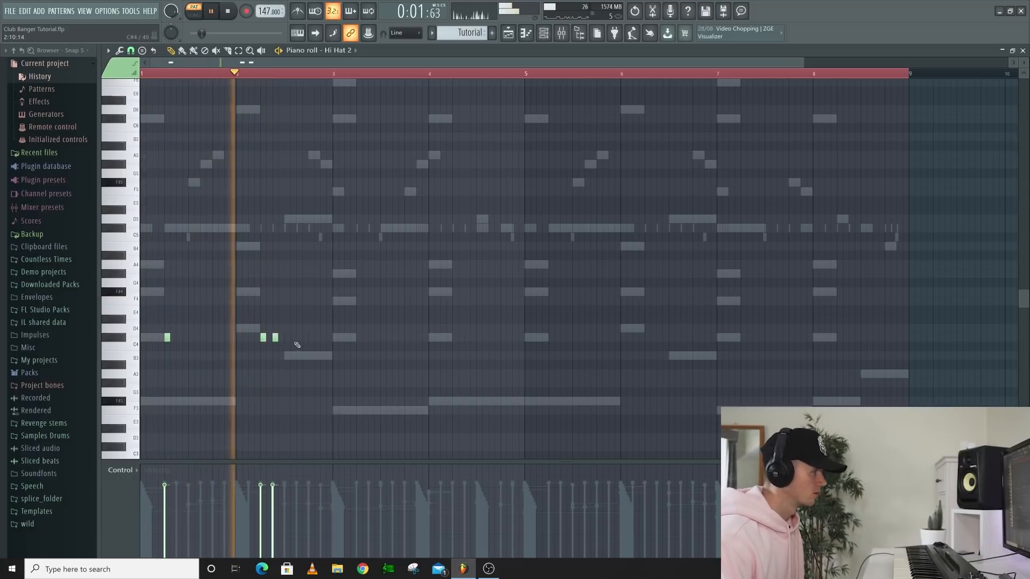
click(352, 337)
key(space)
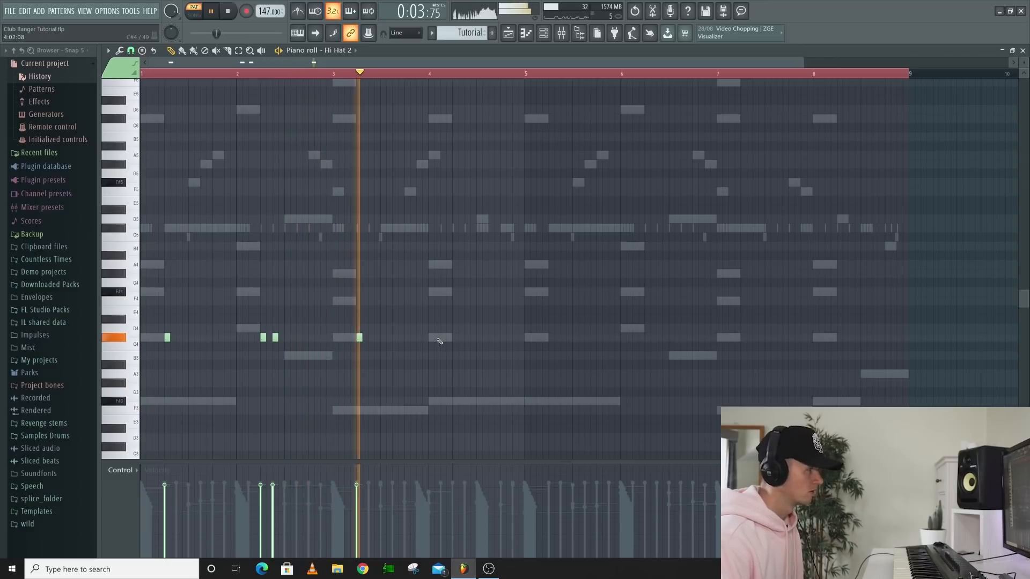
click(454, 337)
click(467, 338)
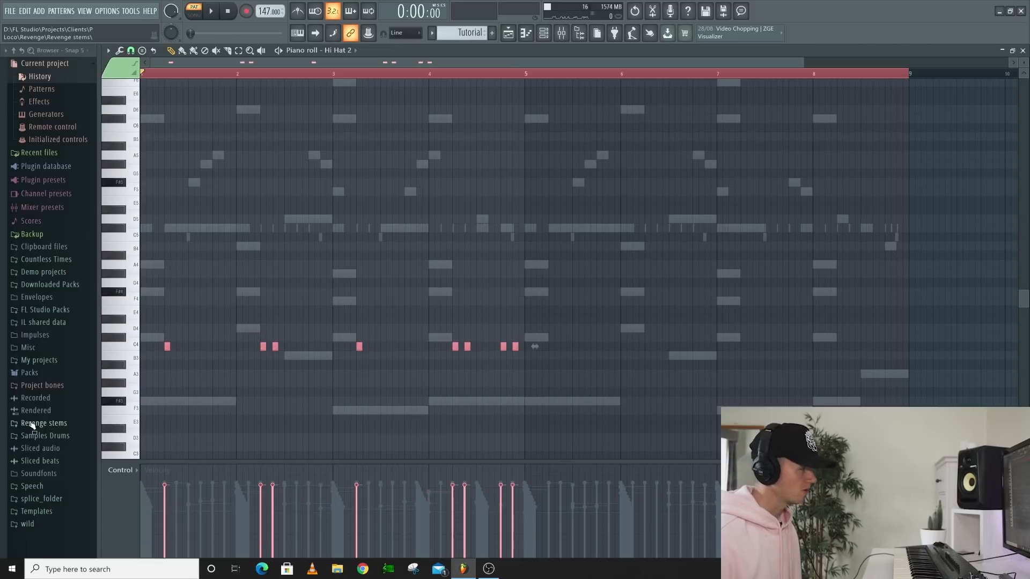
Step: Duplicate the Hi Hat 2 notes of bars 1 to 4 across bars 5 to 8
ctrl+click(279, 284)
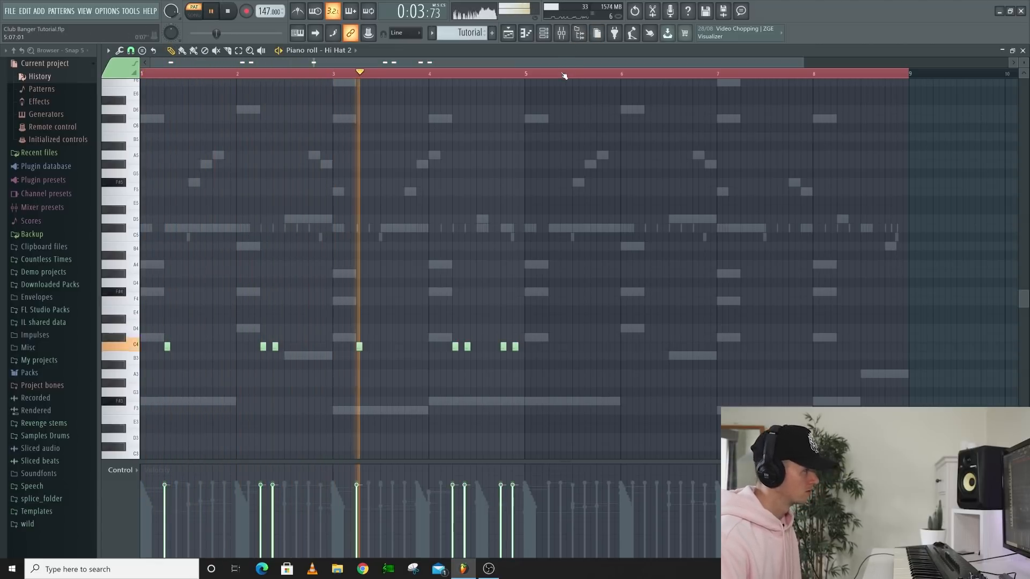
ctrl+click(524, 76)
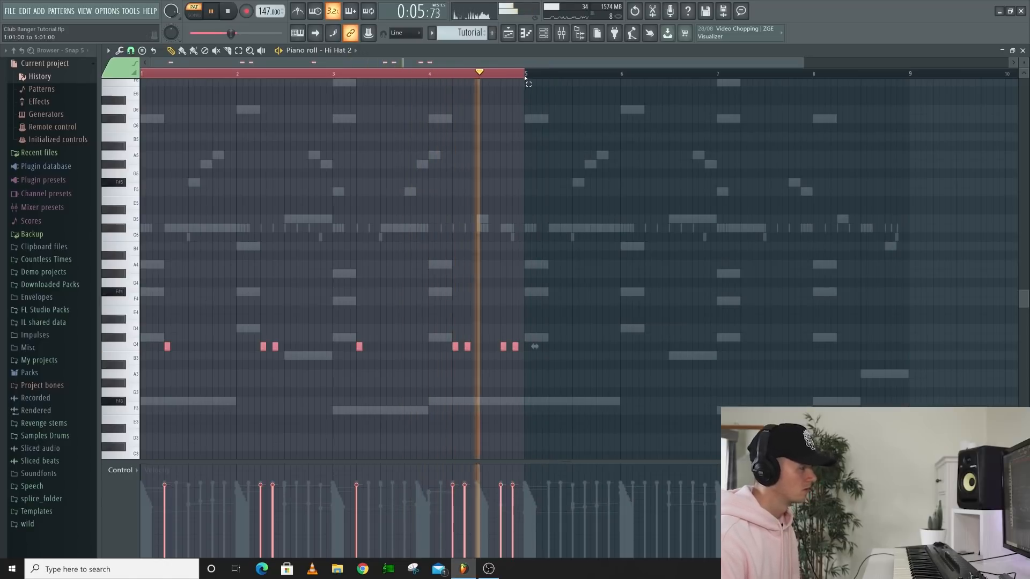
key(ctrl+b)
key(ctrl+a)
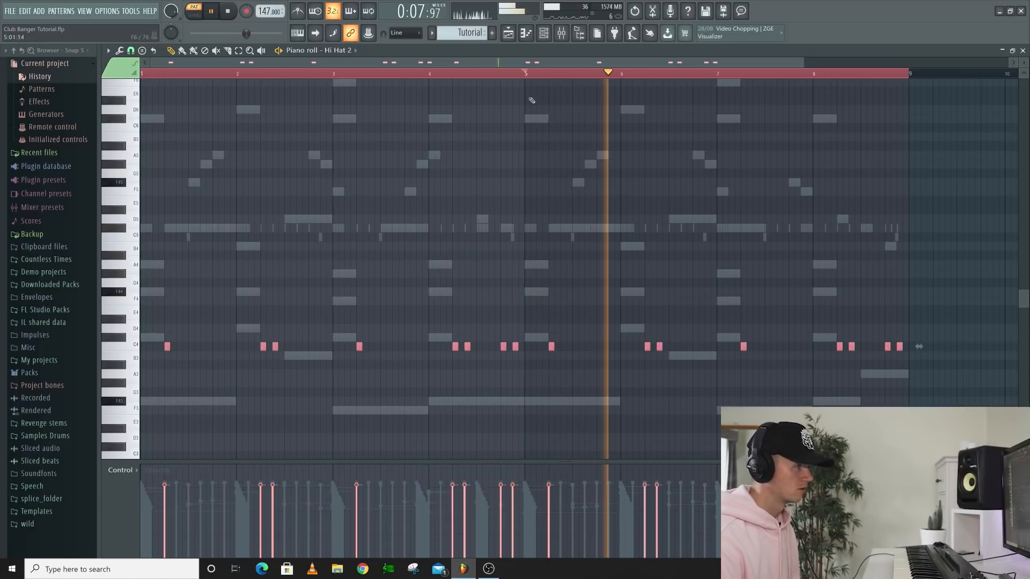
key(ctrl+d)
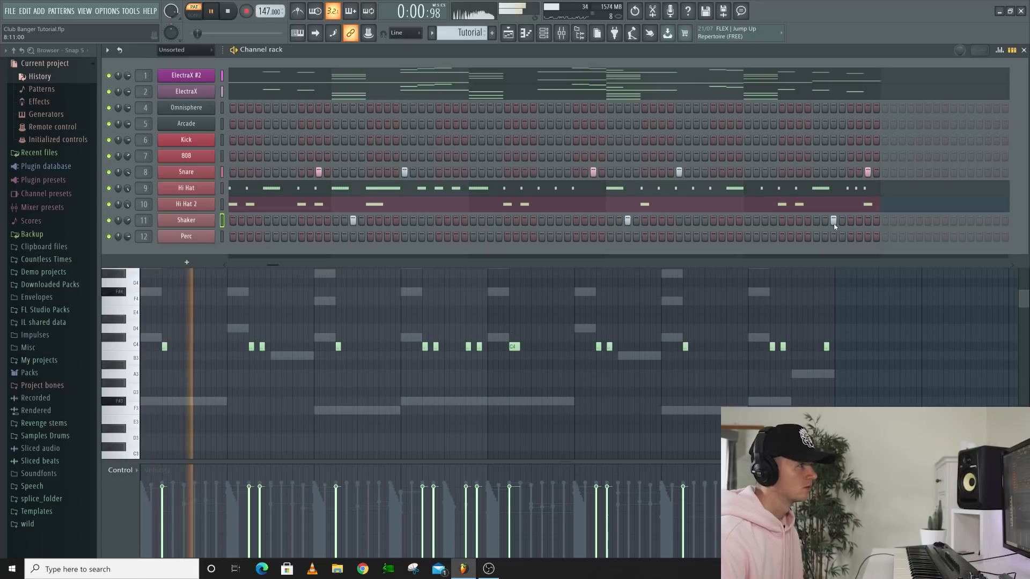
Step: Place shaker and percussion hits on the pattern's steps while playing the beat back
drag(834, 227, 810, 218)
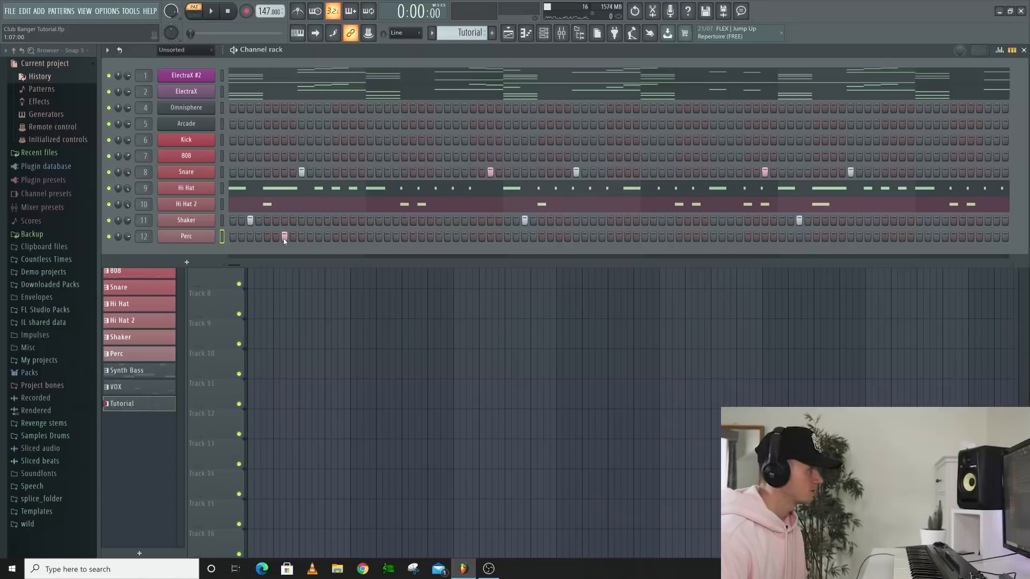
key(space)
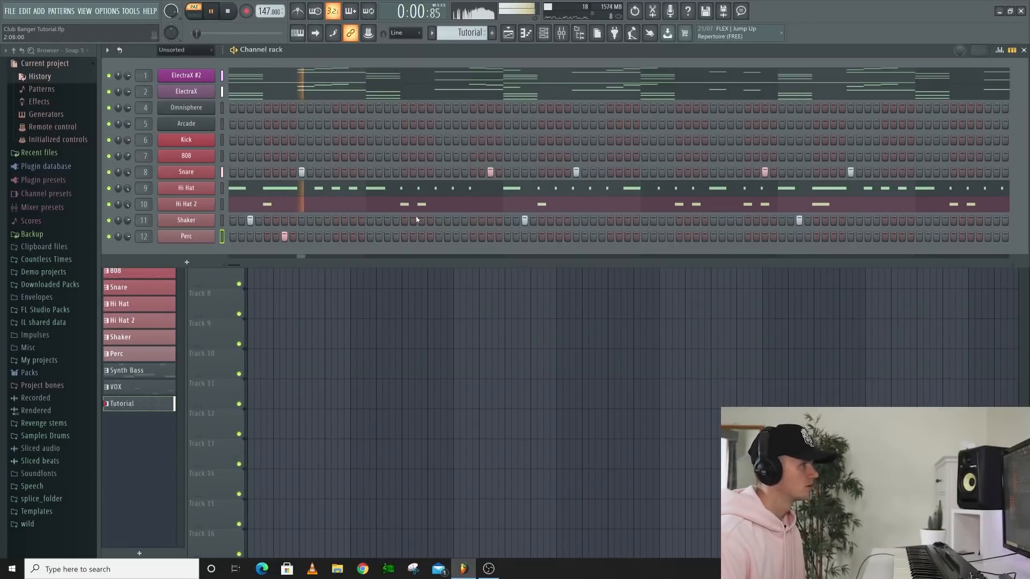
click(473, 238)
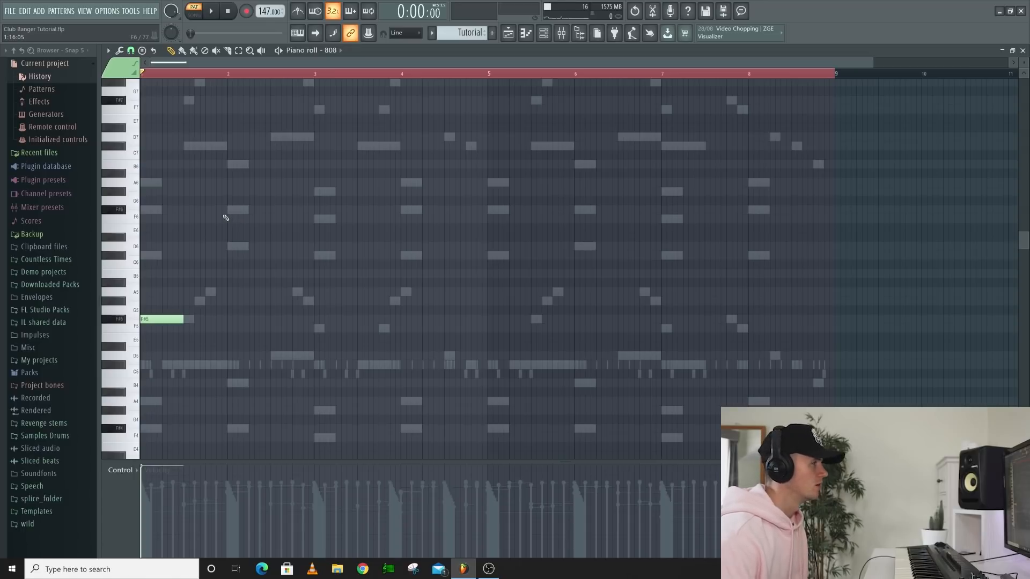
Step: Add two short F#5 808 notes at the end of bar 1 and a D5 note at the start of bar 2
key(space)
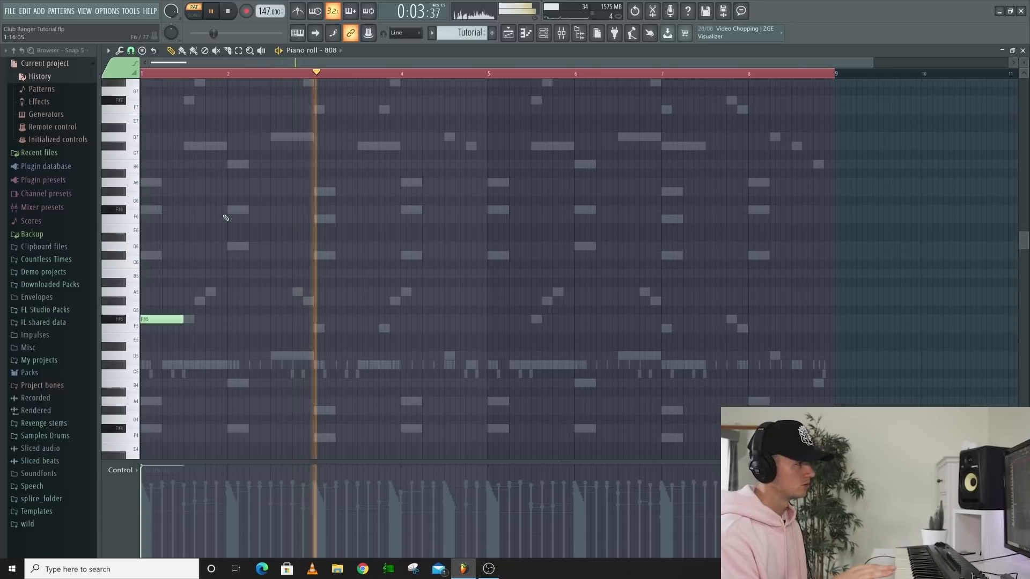
key(space)
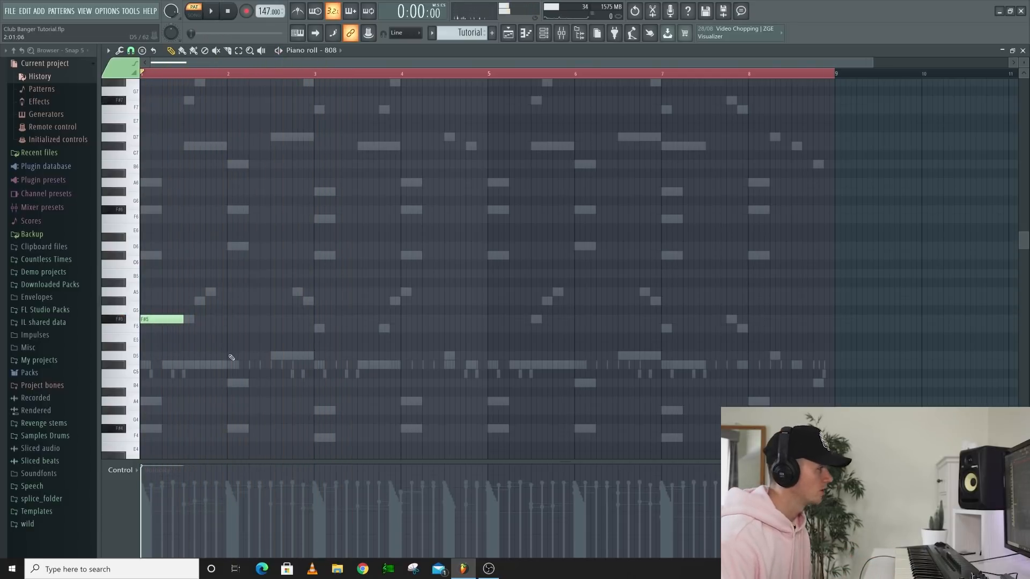
key(space)
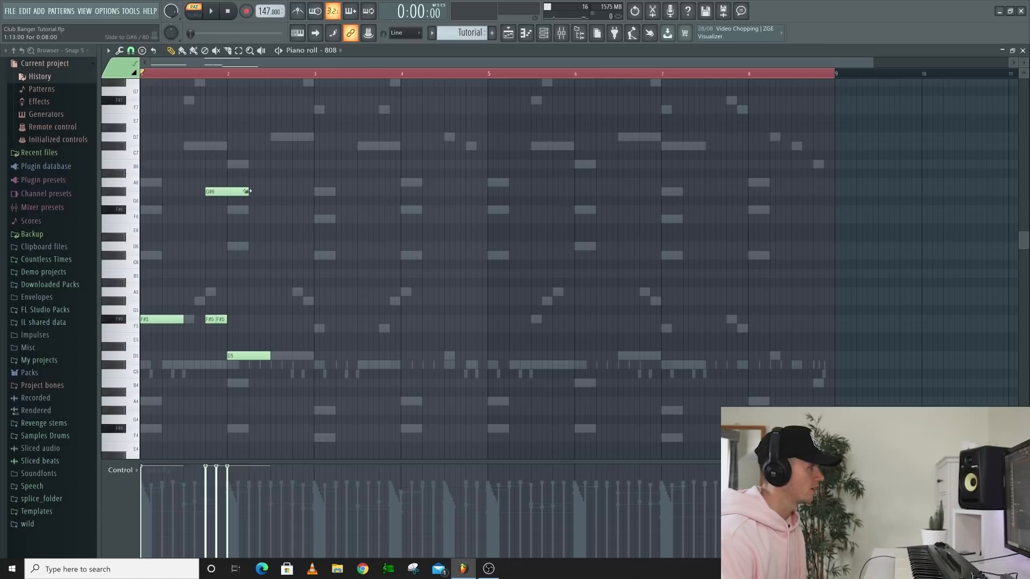
Step: Shorten the G#6 808 slide note, add a short A6 slide above the second short F#5, and play them back
drag(249, 191, 210, 192)
scroll(234, 194, up, 3)
key(space)
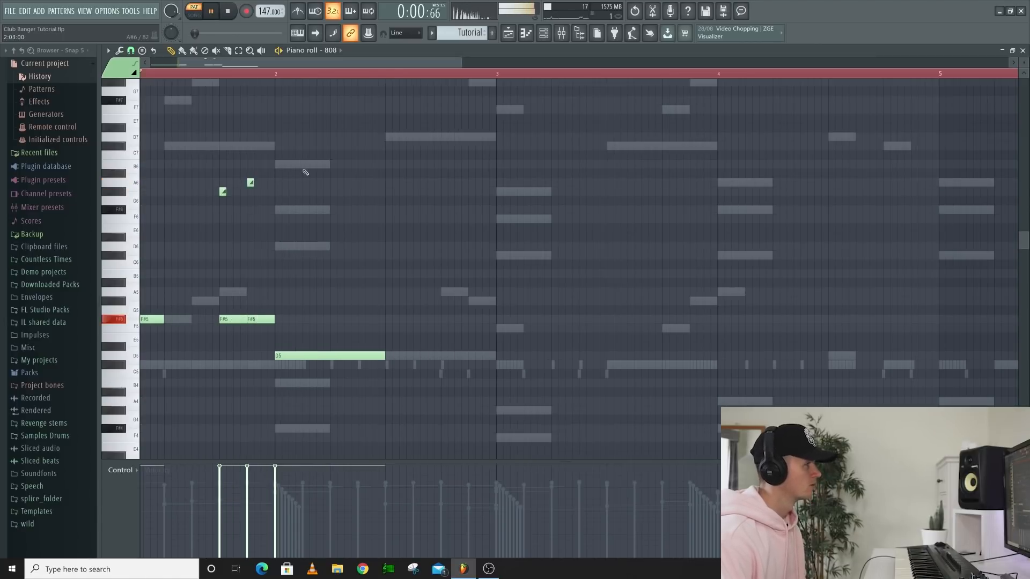
key(space)
Step: Add a B5 808 note in the second half of bar 2 and an F5 at the start of bar 3 during playback
scroll(269, 303, down, 3)
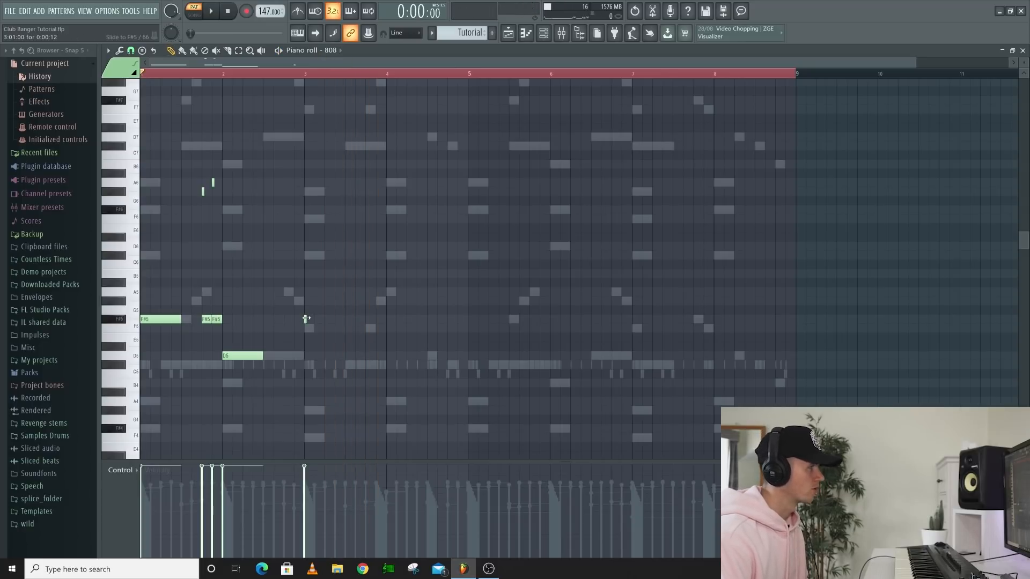
key(space)
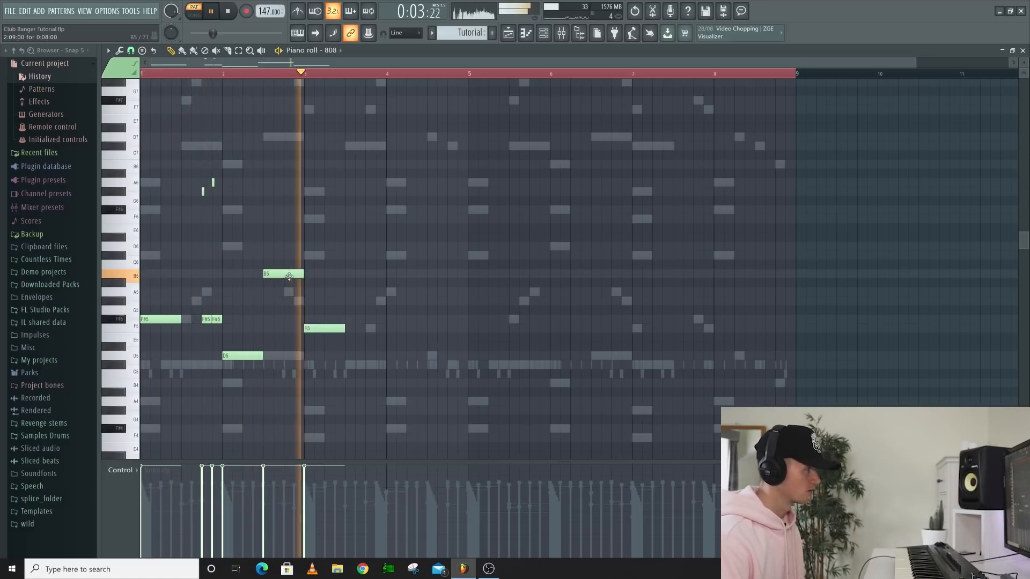
key(space)
Step: Add a four-step F5 note at 2:13, turn it into a slide note and play the 808 line back
click(301, 328)
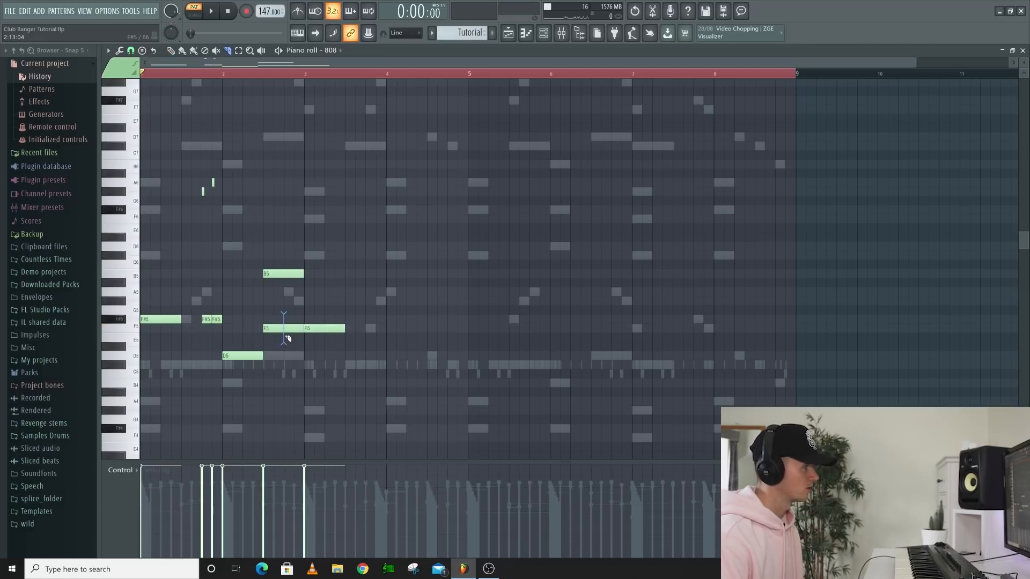
double_click(295, 331)
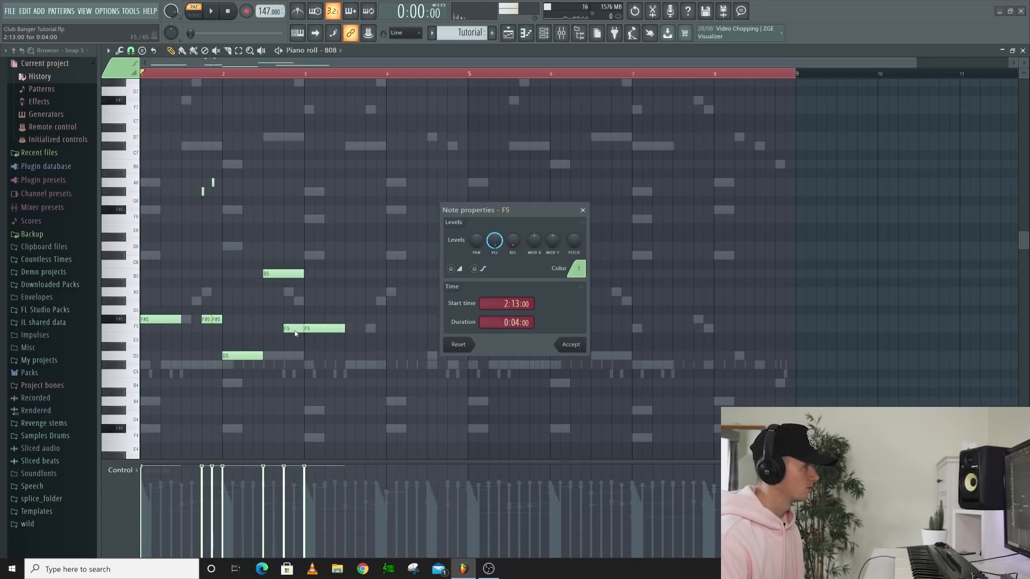
click(571, 344)
key(space)
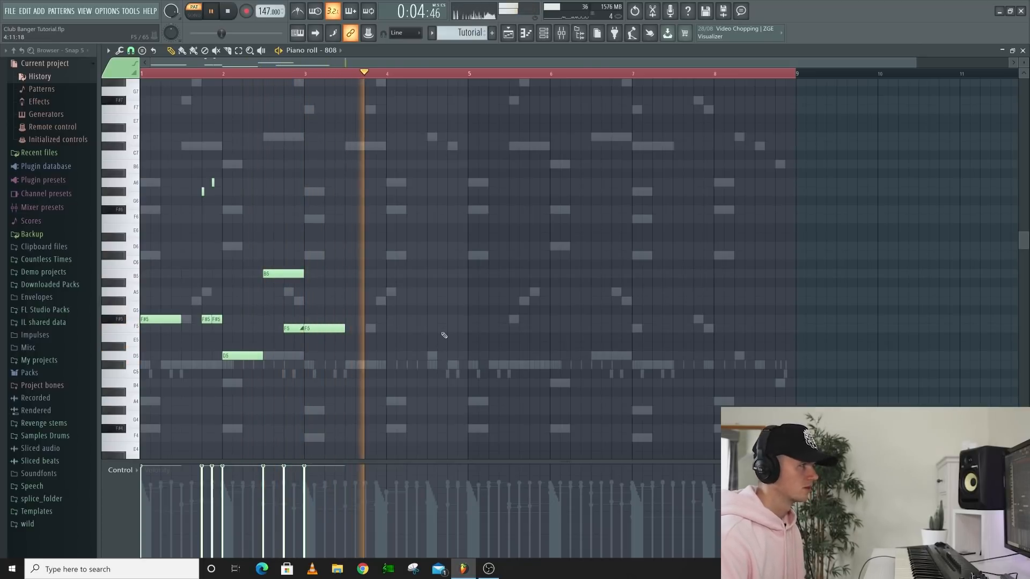
key(space)
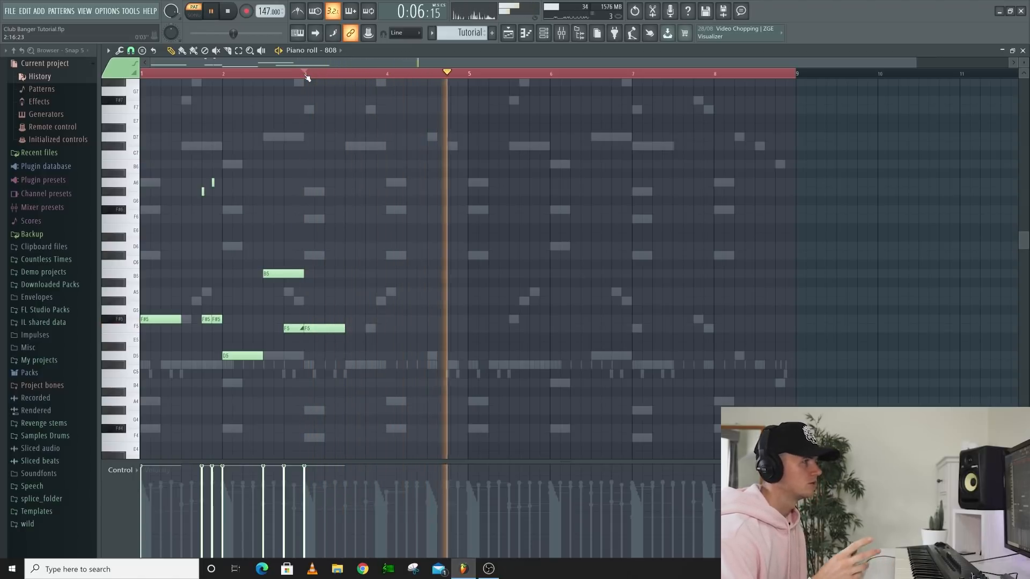
Step: Complete the 808 line through bar 8, with two short F5 notes ending bar 3, F#5 notes in bar 4 and short high slide notes
key(space)
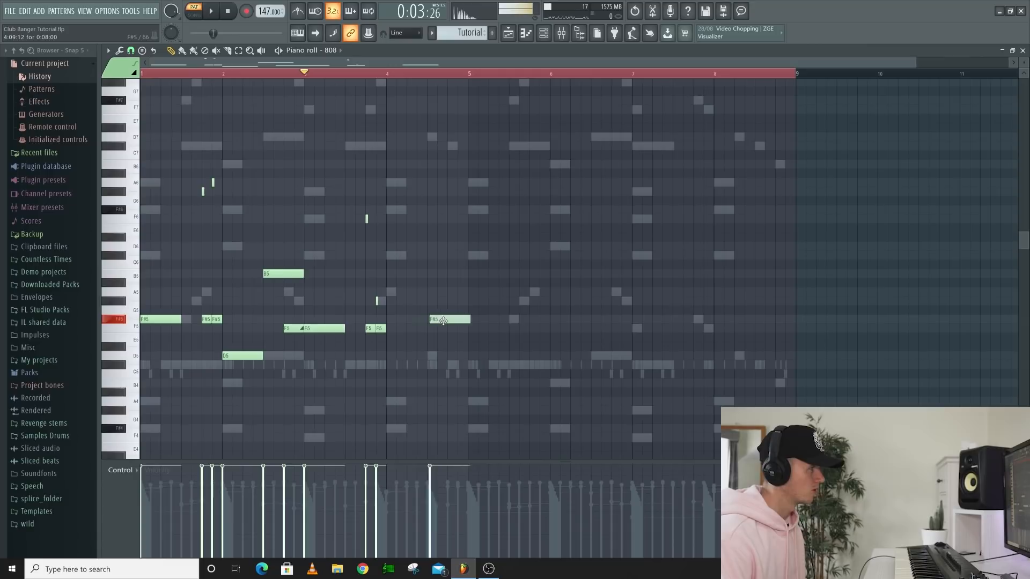
key(space)
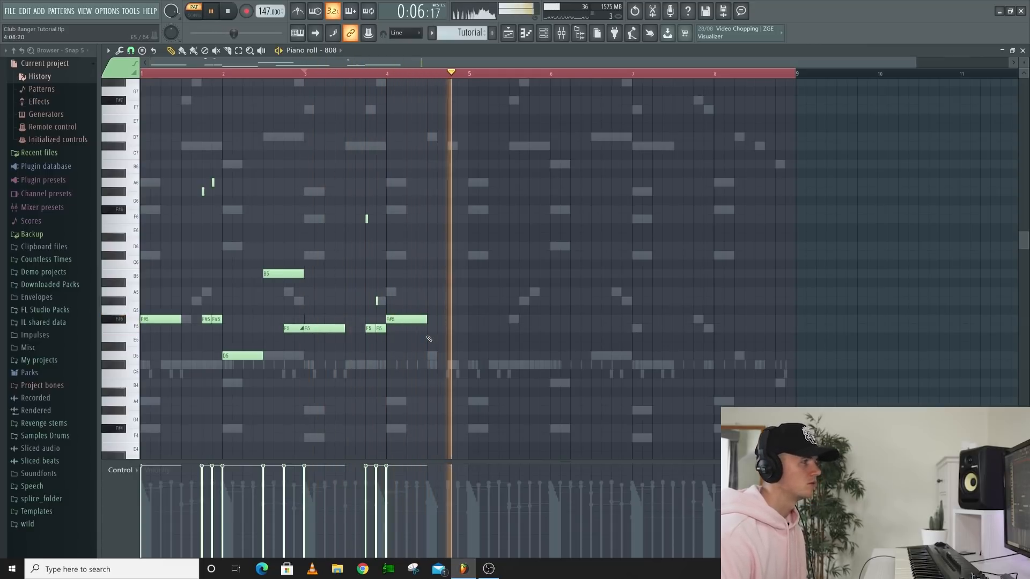
key(space)
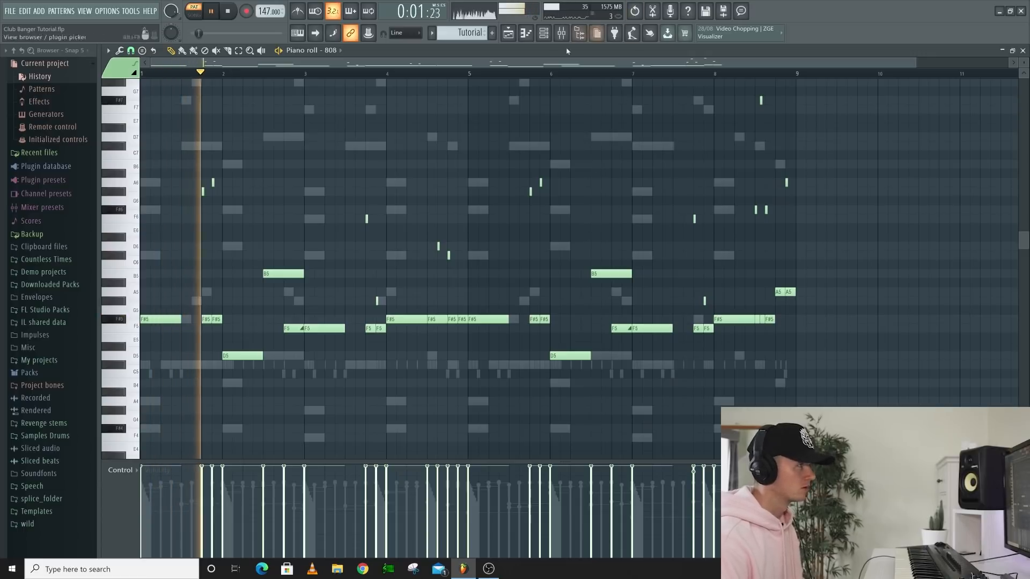
Step: Program short kick notes across all eight bars to follow the 808 rhythm, and mute the 808 channel
click(547, 38)
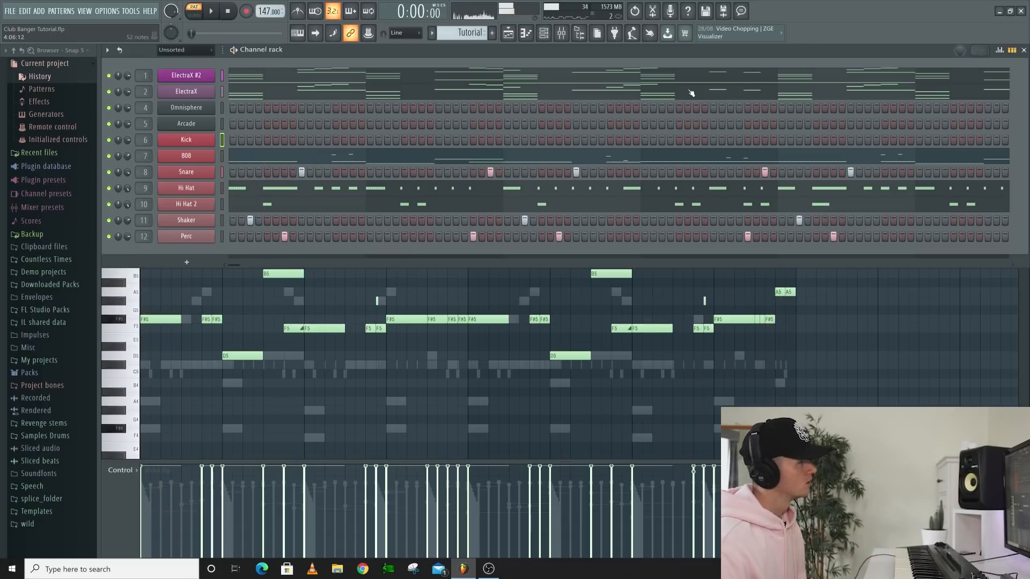
key(space)
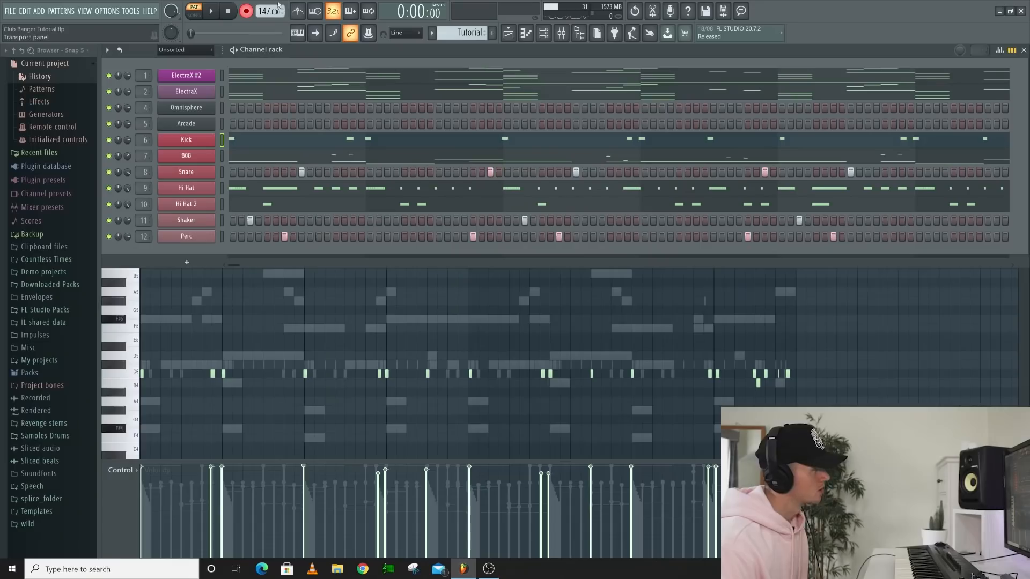
click(265, 141)
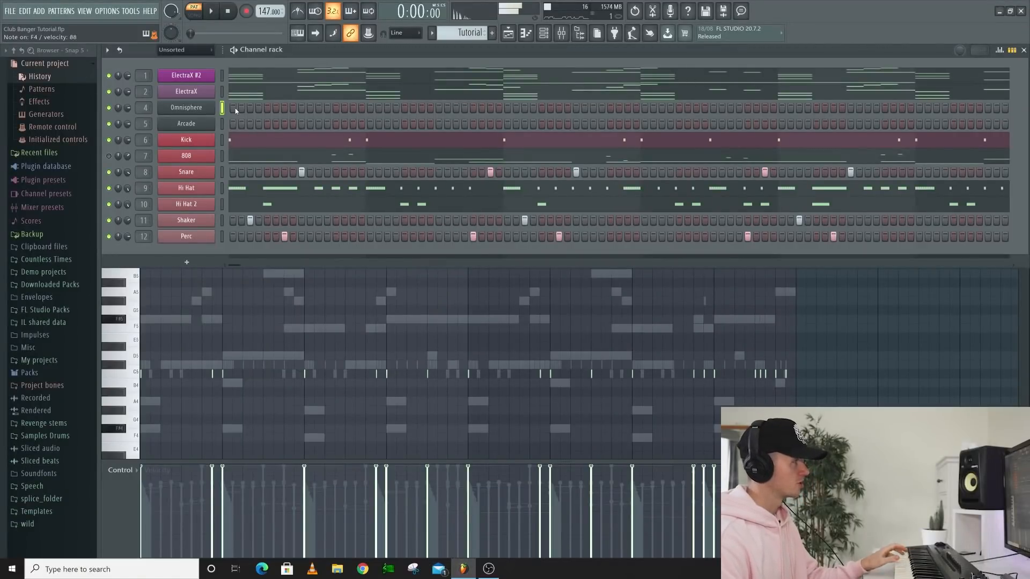
Step: Write long Omnisphere notes on F#5, B5 and F5 across bars 1 to 7, and try out sounds on the Arcade channel
key(F7)
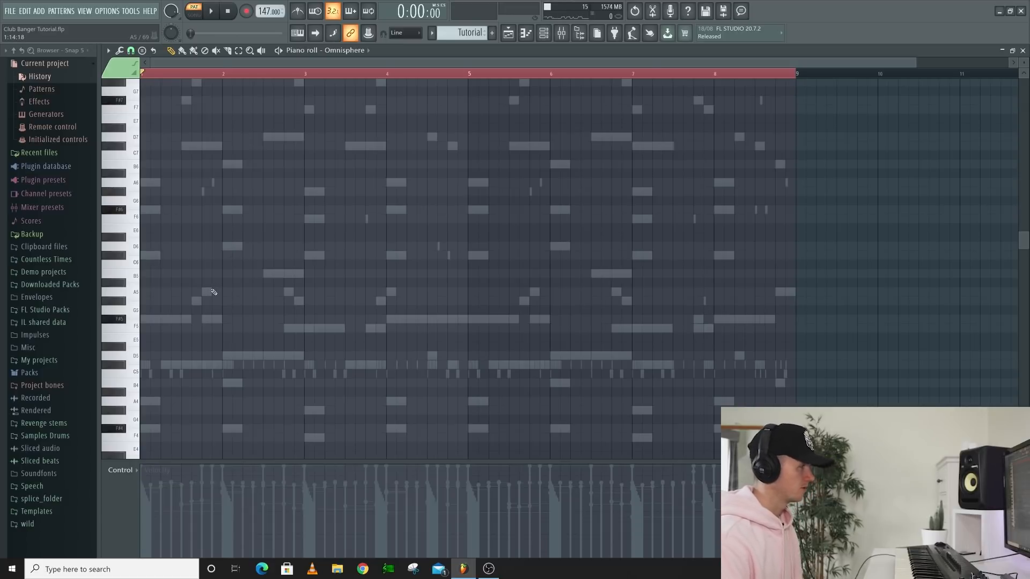
key(space)
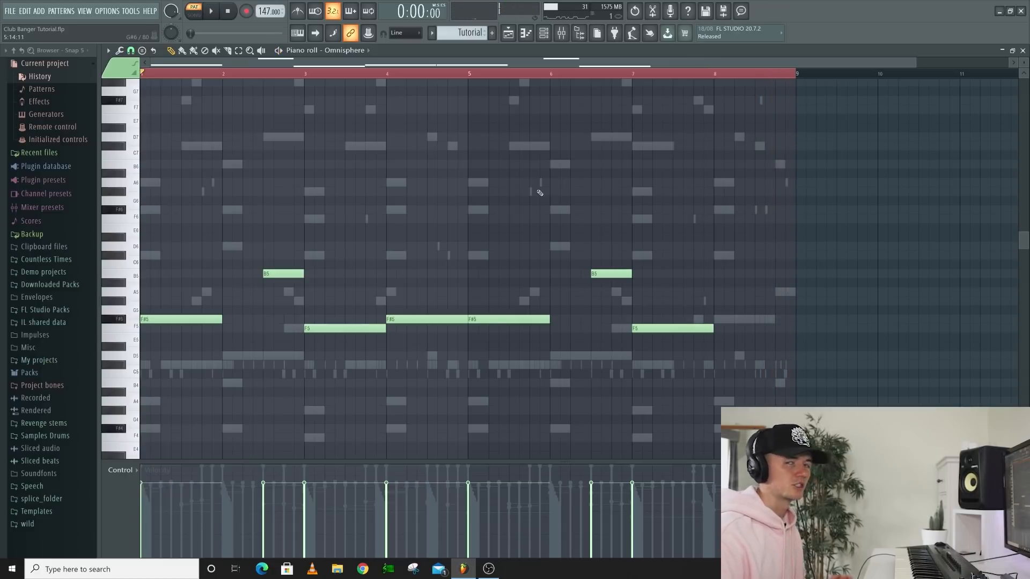
key(F6)
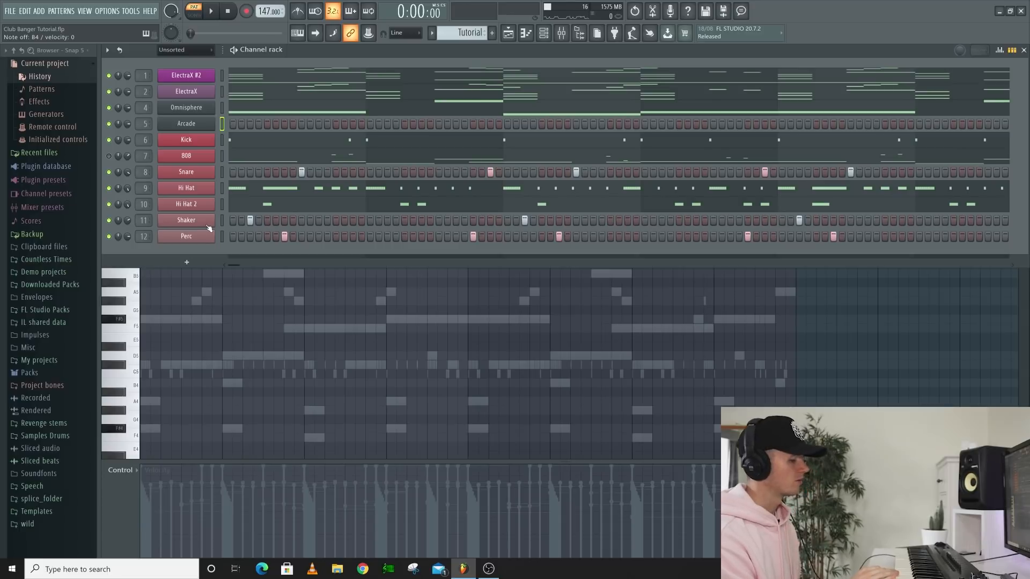
key(space)
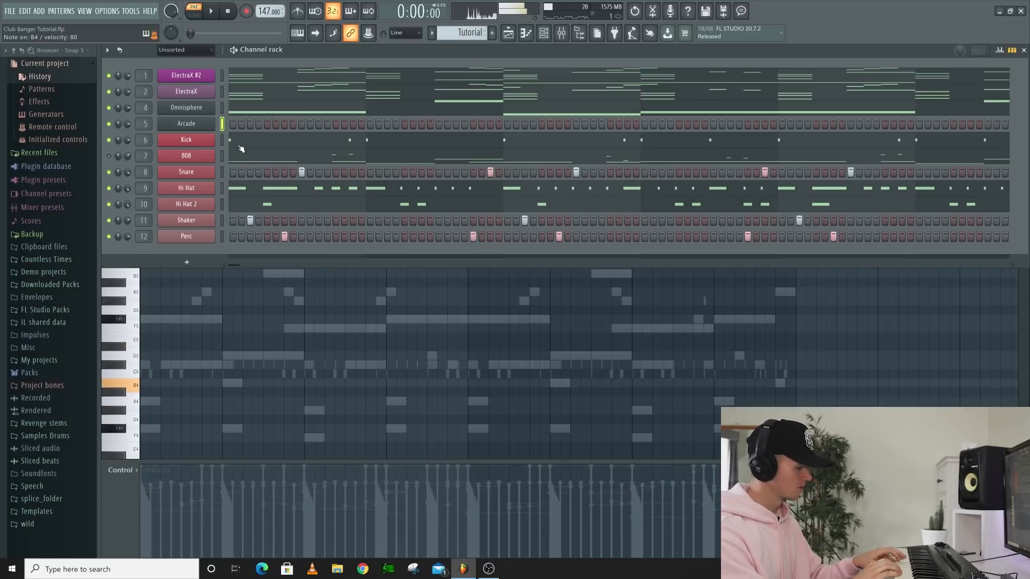
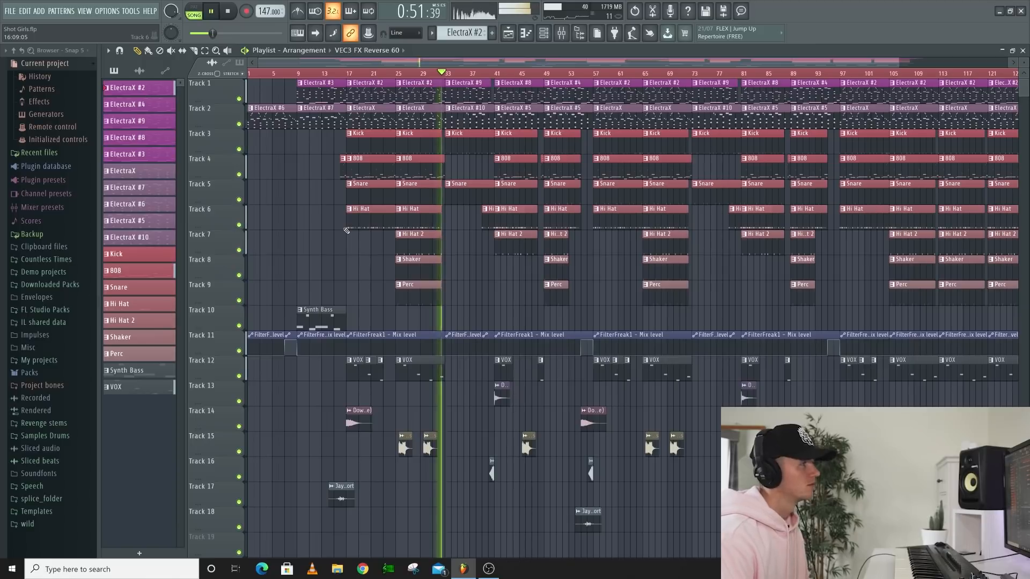
Step: Play the finished arrangement from bar 13 and examine how the intro leads into the drop at bar 17
key(space)
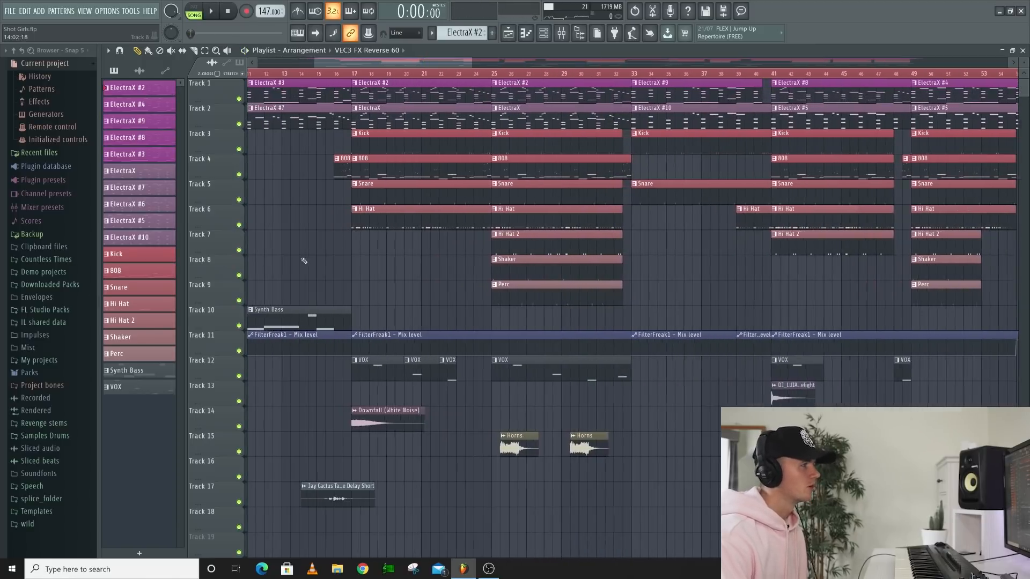
ctrl+scroll(315, 263, up, 5)
scroll(397, 74, left, 4)
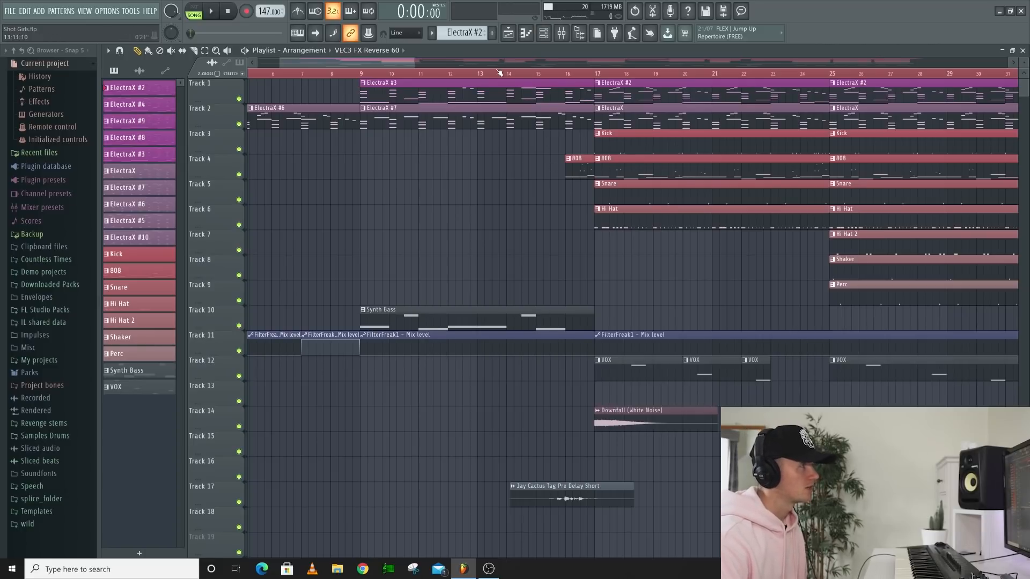
key(space)
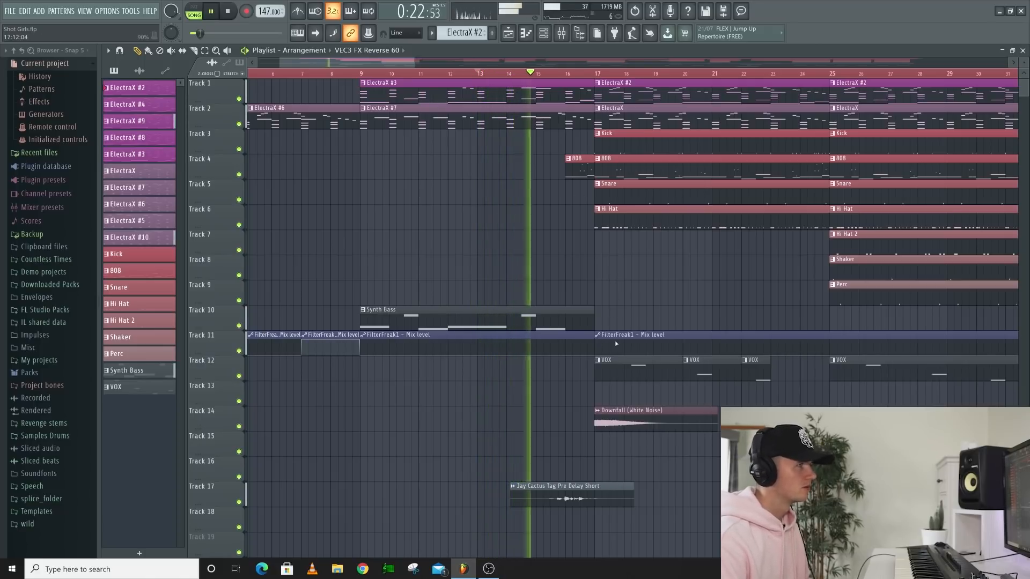
scroll(584, 278, up, 4)
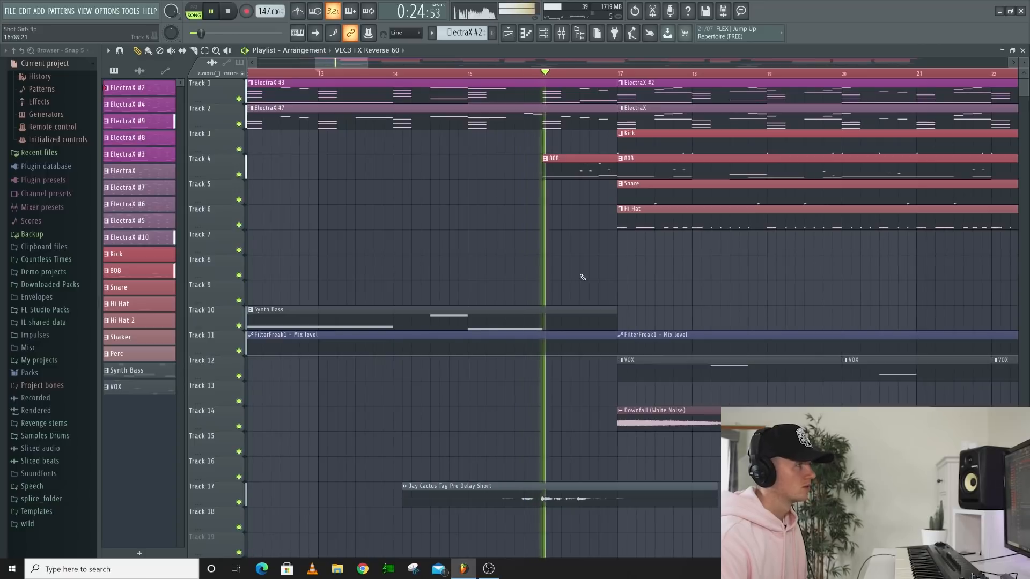
scroll(582, 277, down, 9)
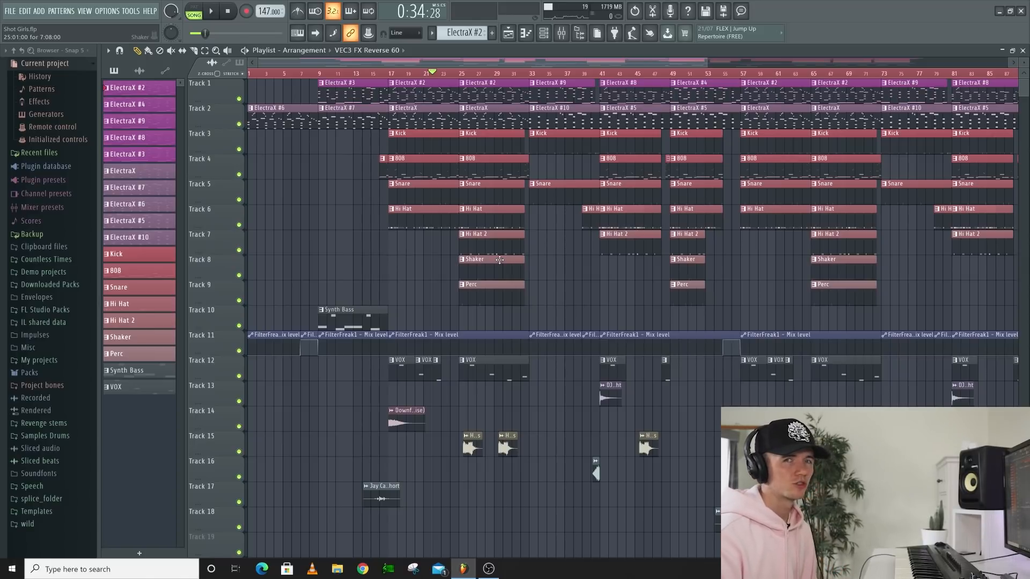
Step: Play the arrangement from about bar 22 and replay the transition from about bar 31 towards bar 33
key(space)
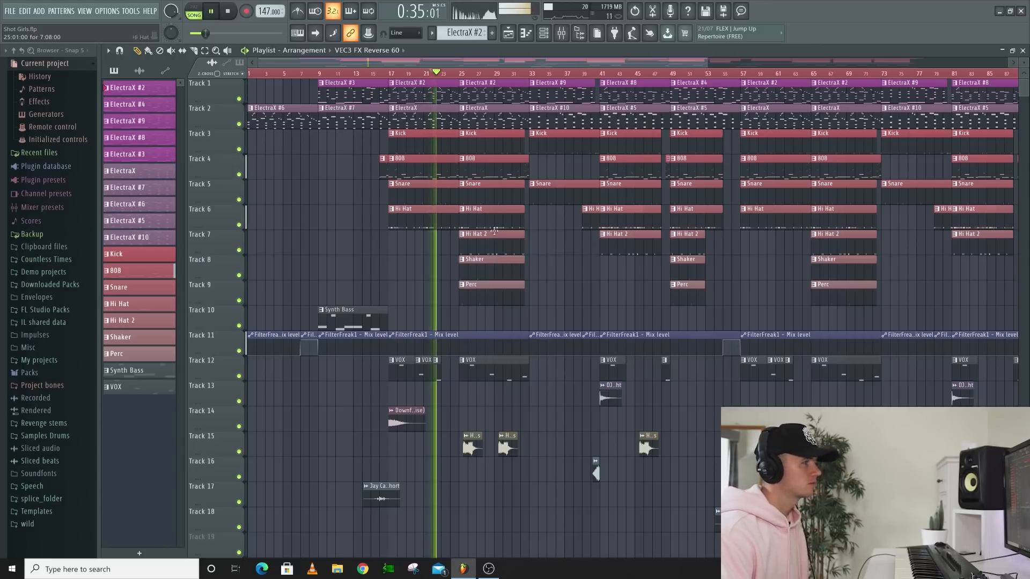
scroll(478, 338, up, 3)
scroll(477, 338, up, 1)
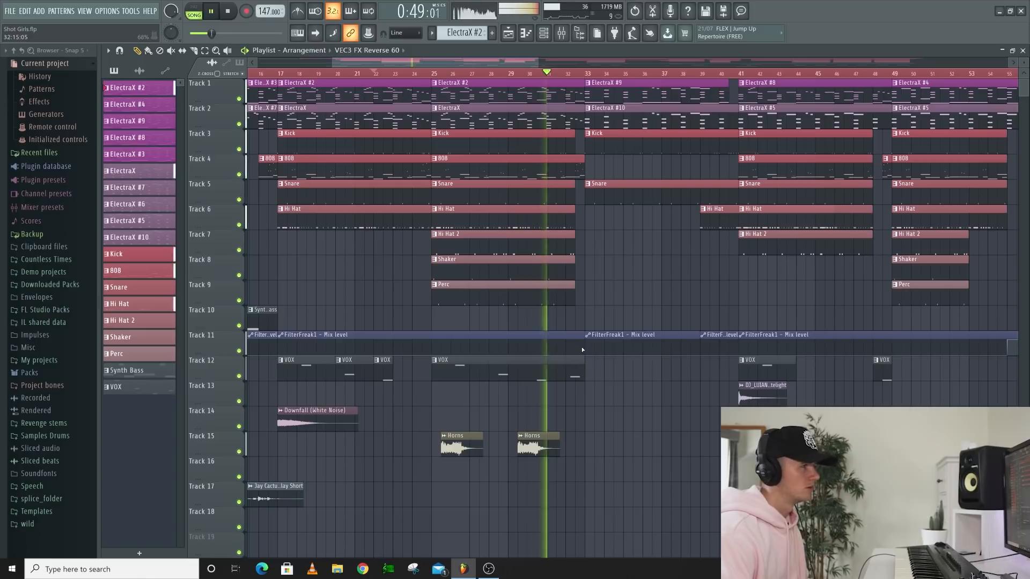
key(space)
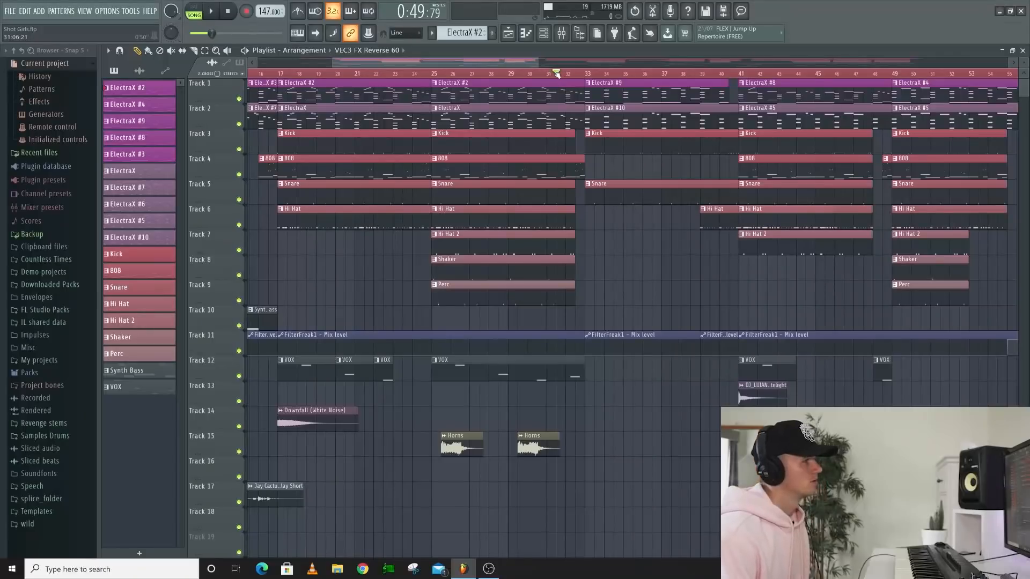
key(space)
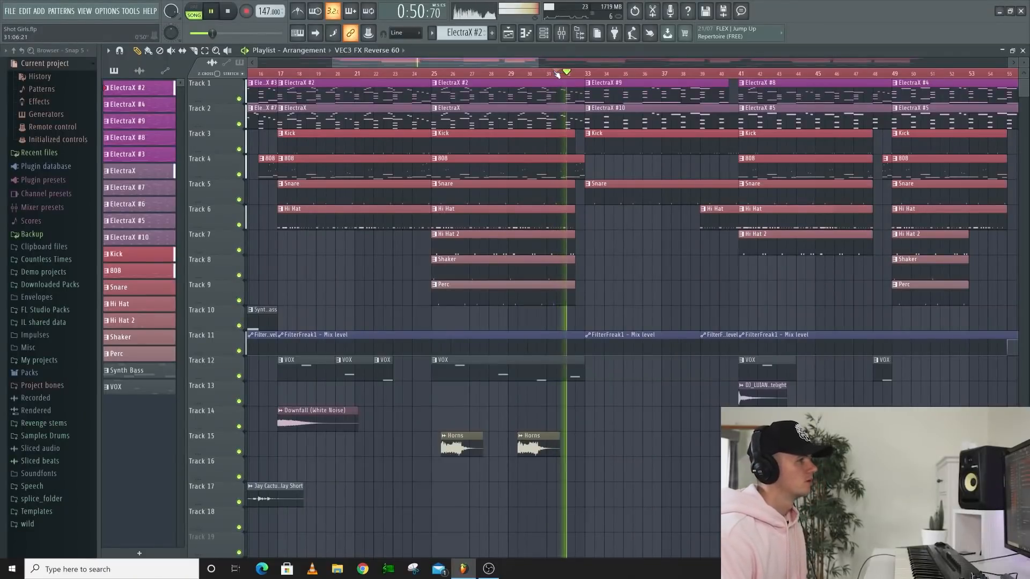
key(space)
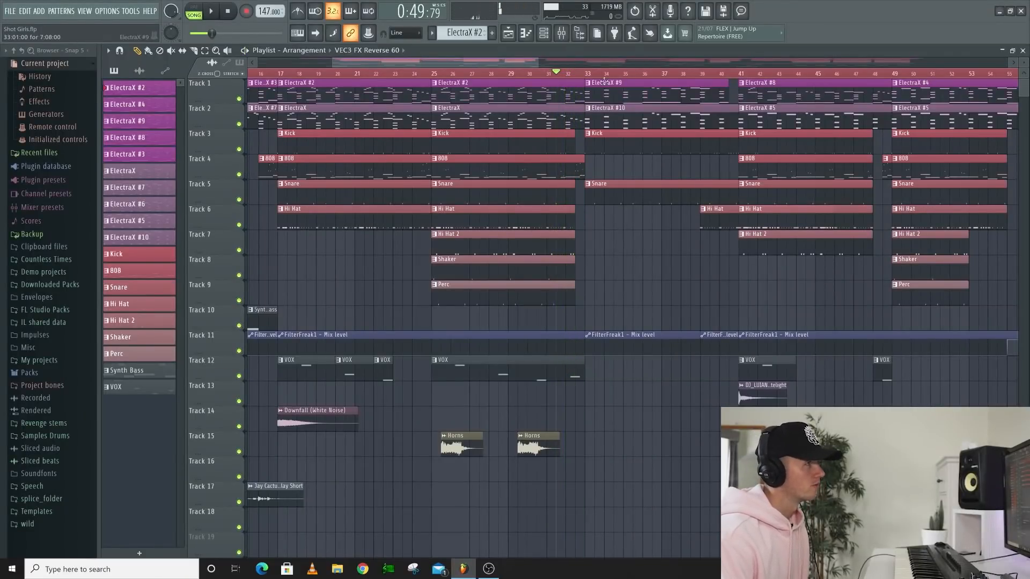
Step: Examine the Arcade mixer track's equalizer and ValhallaVintageVerb settings, and return to the playlist
click(574, 33)
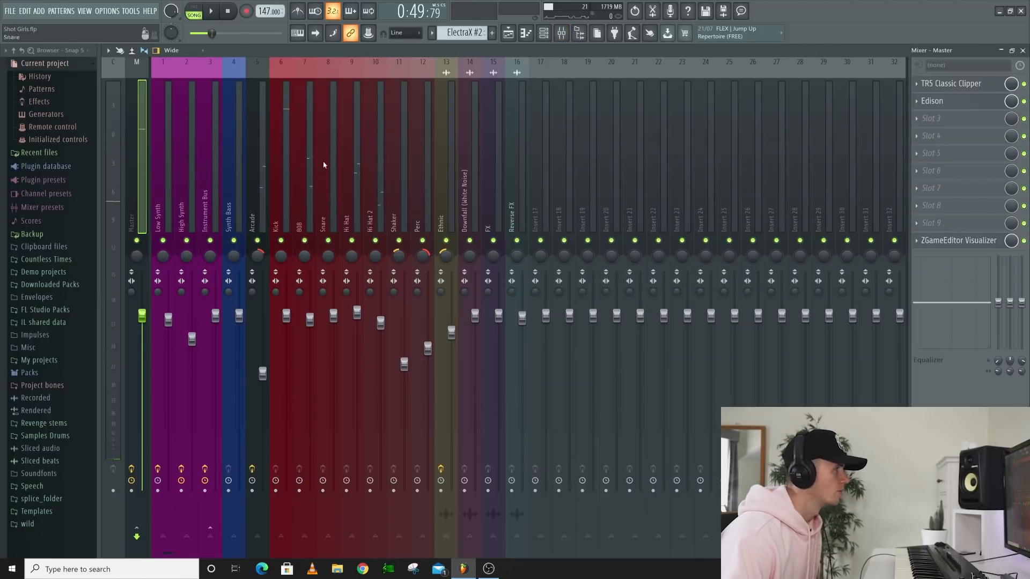
click(257, 204)
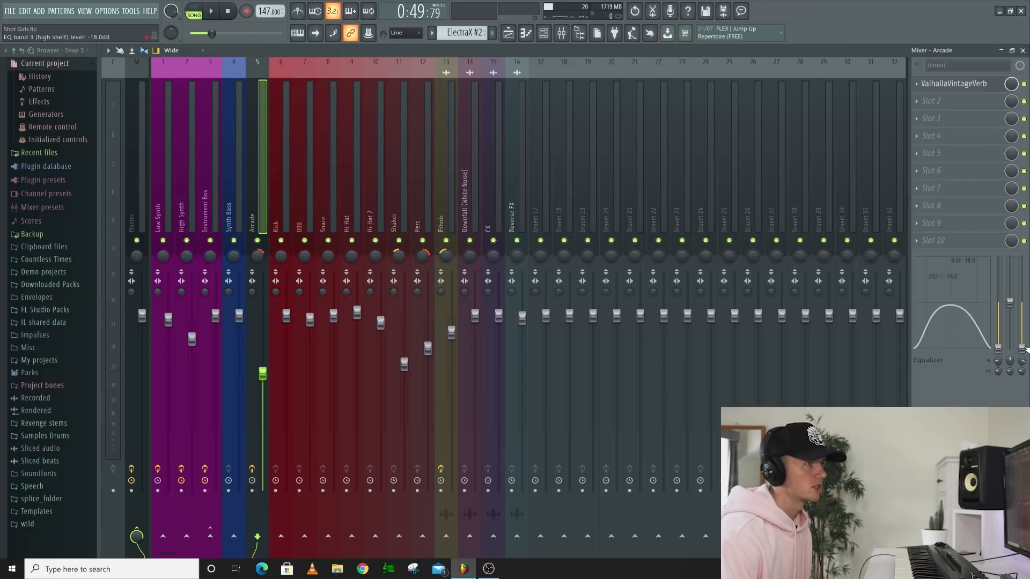
click(979, 89)
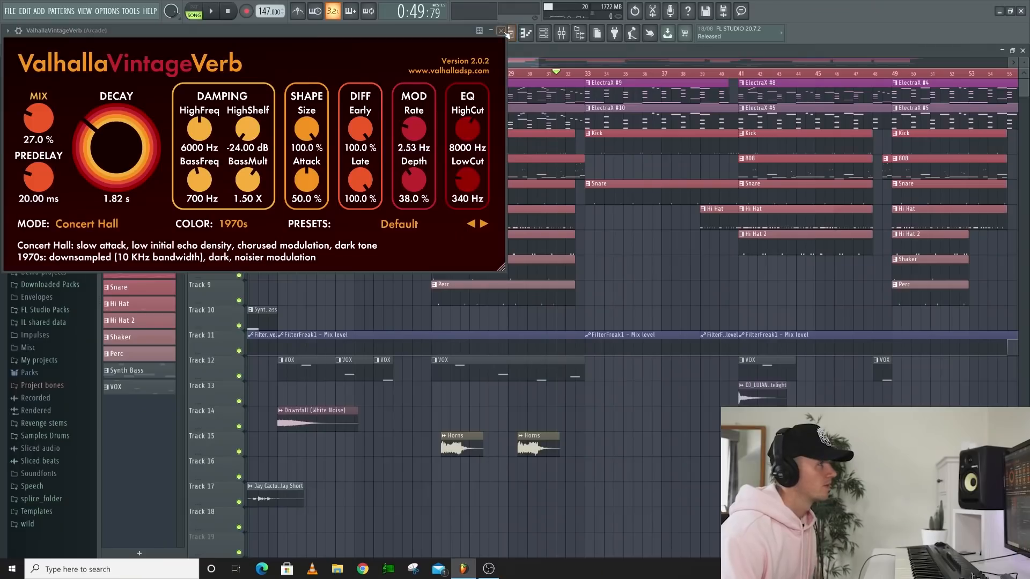
click(496, 34)
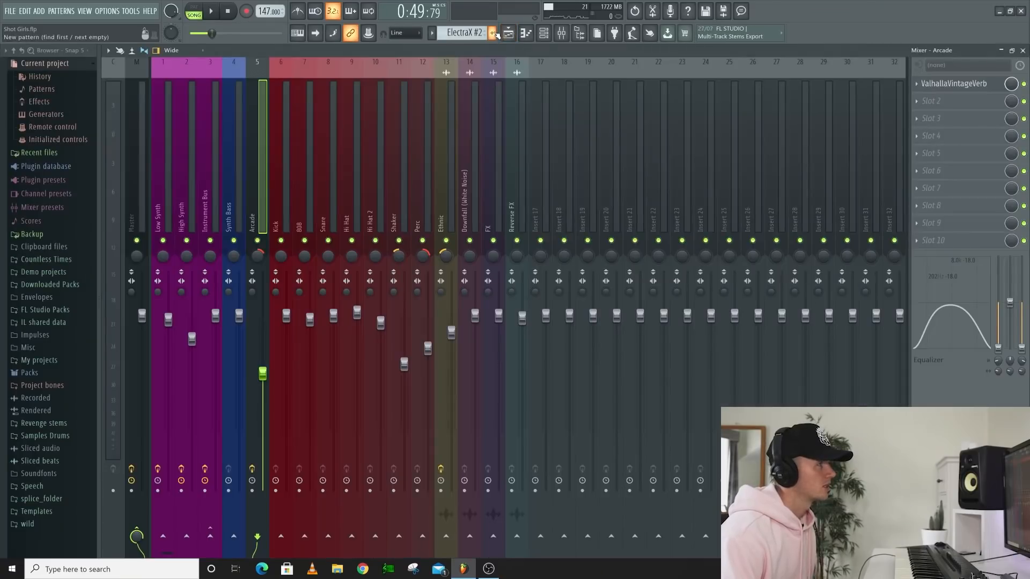
click(508, 33)
Step: Play the section starting at bar 33 and examine the notes of its ElectraX #9 pattern
key(space)
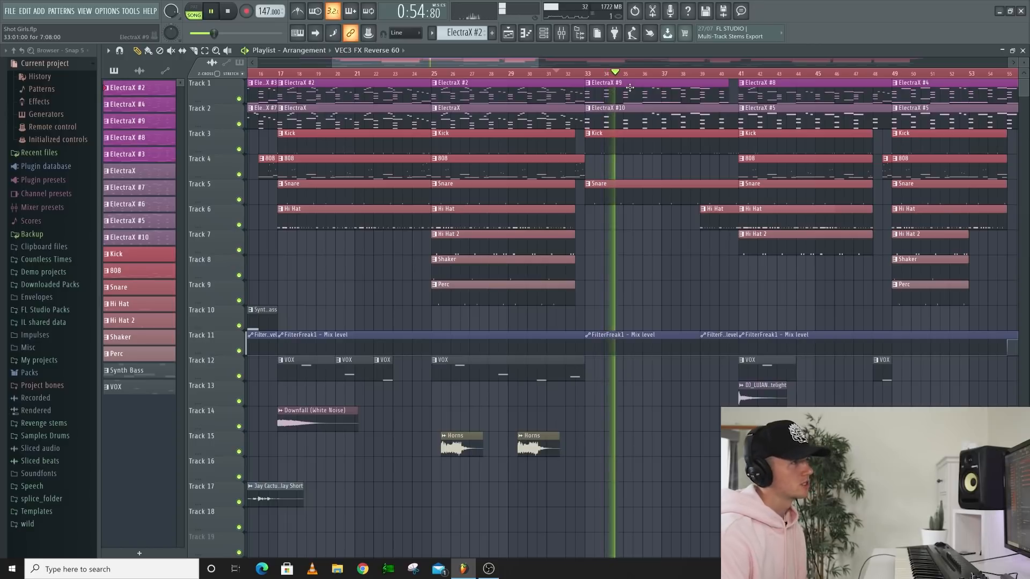
key(space)
click(585, 74)
double_click(589, 86)
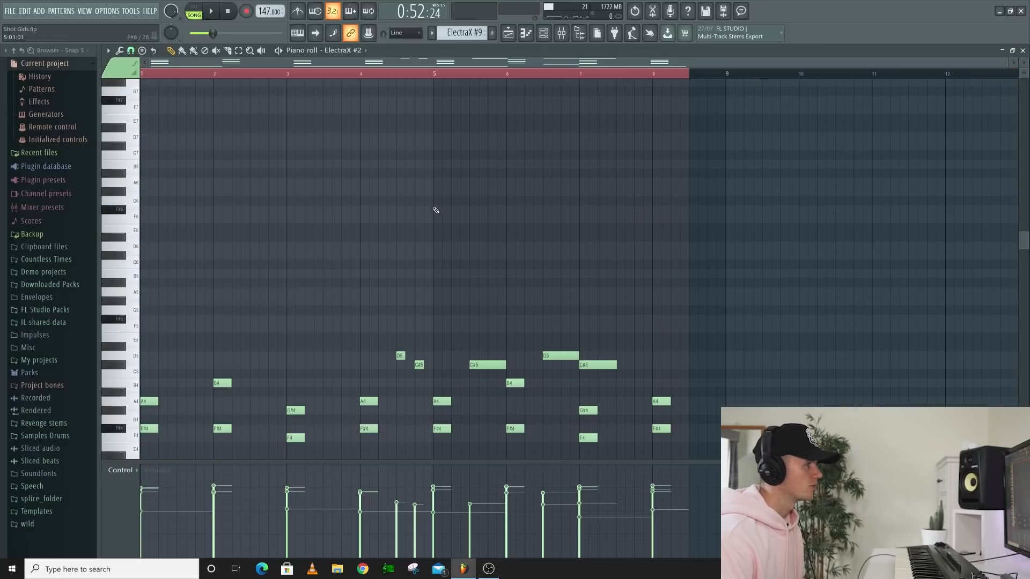
scroll(436, 210, down, 6)
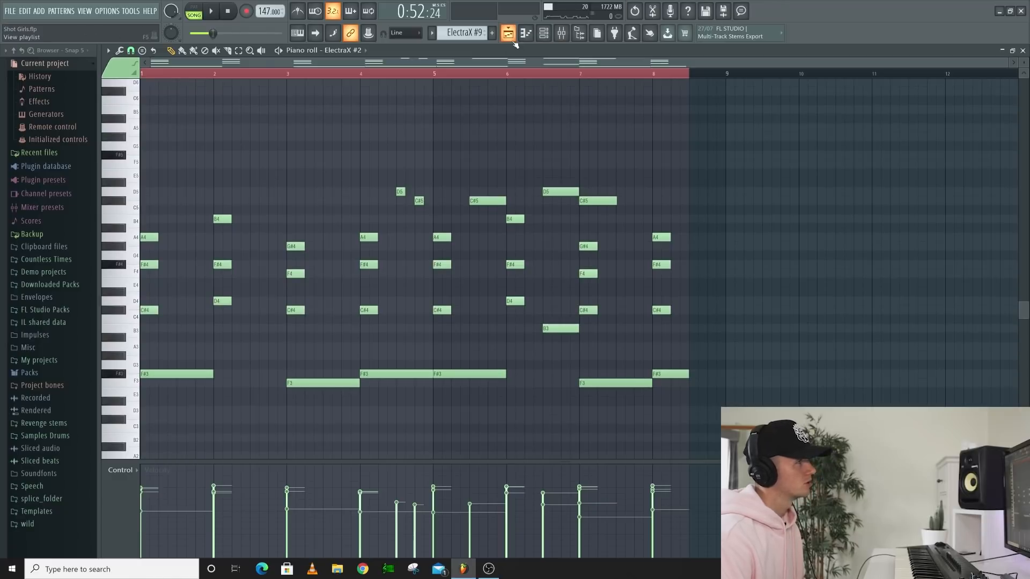
click(508, 33)
key(space)
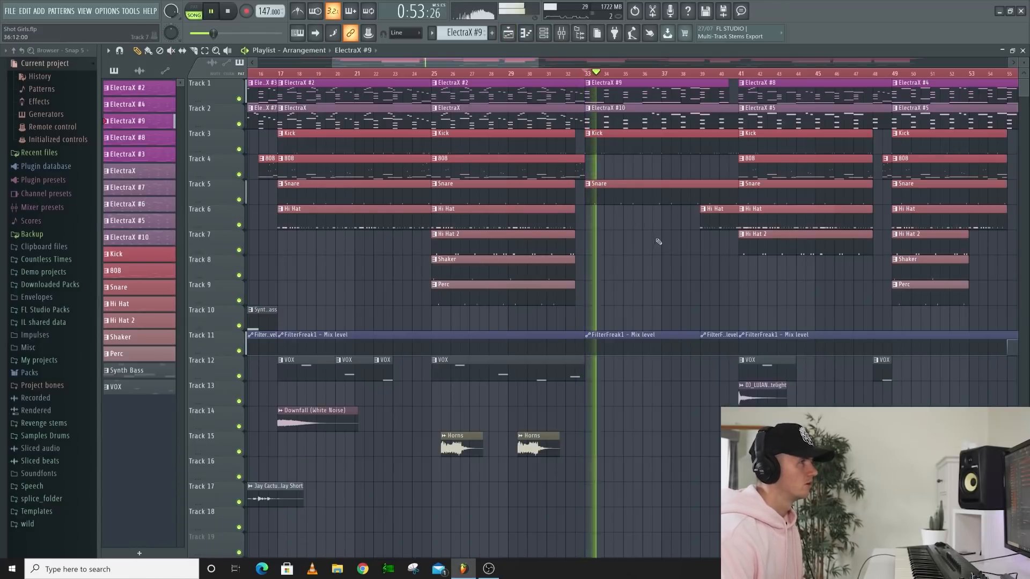
Step: Examine the stripped-back section from bar 33 during playback, including the hi-hat build-up and reverse effect leading into bar 41
ctrl+scroll(659, 245, down, 3)
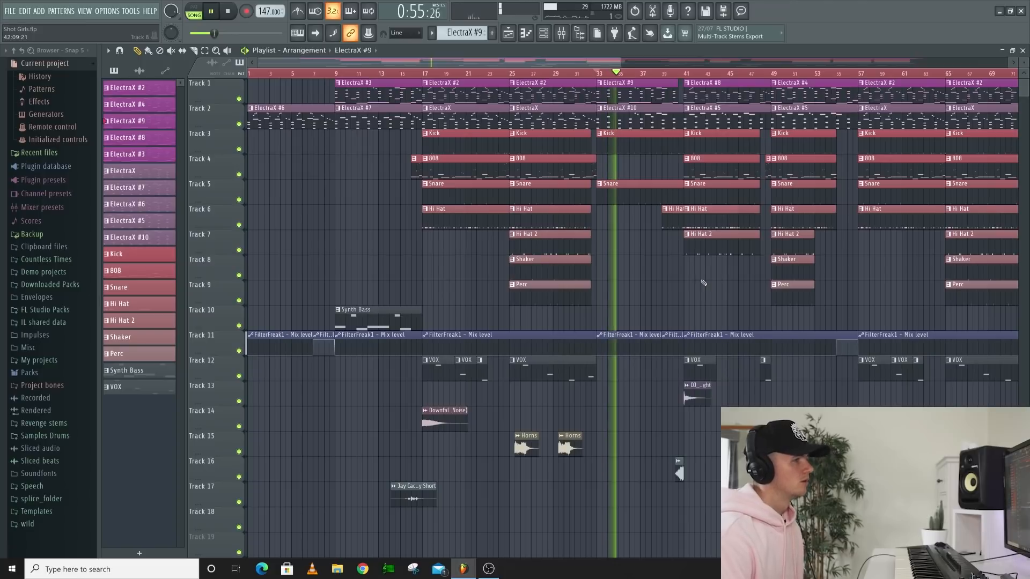
ctrl+scroll(704, 283, up, 3)
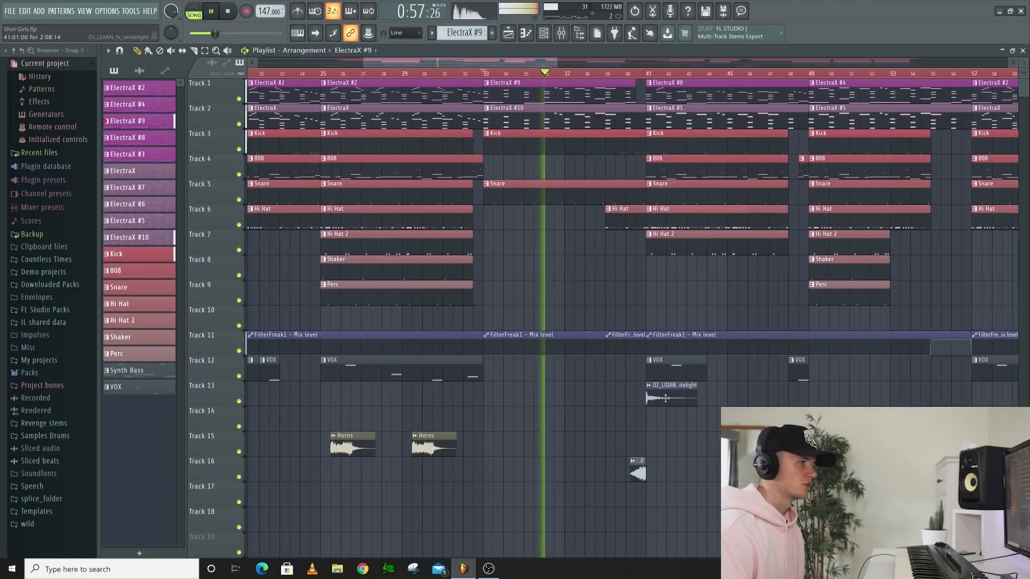
ctrl+scroll(636, 471, up, 3)
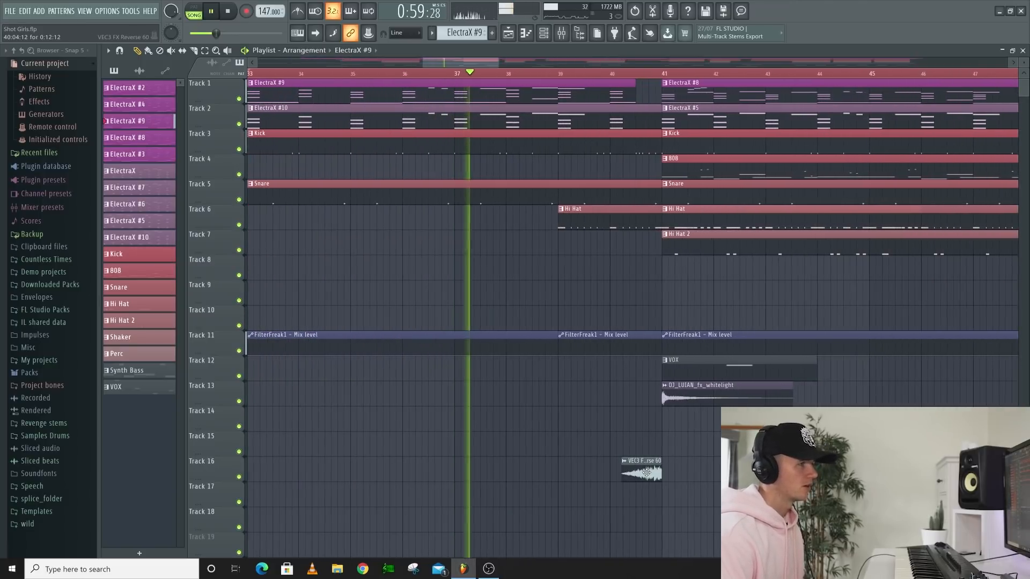
ctrl+scroll(646, 472, down, 4)
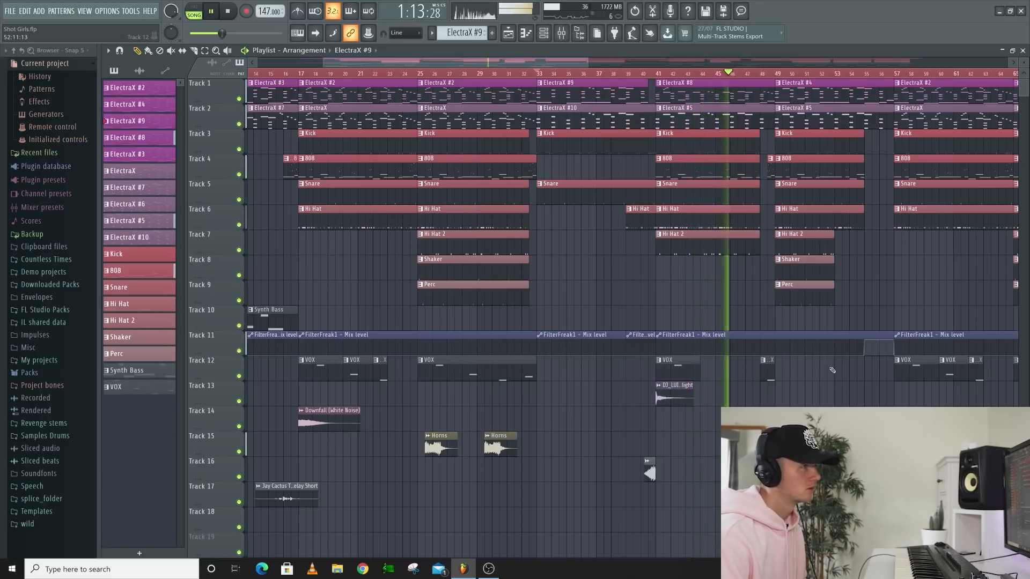
Step: Follow the playing arrangement through the section at bar 49 and examine the transition into the drop at bar 57
scroll(848, 364, down, 2)
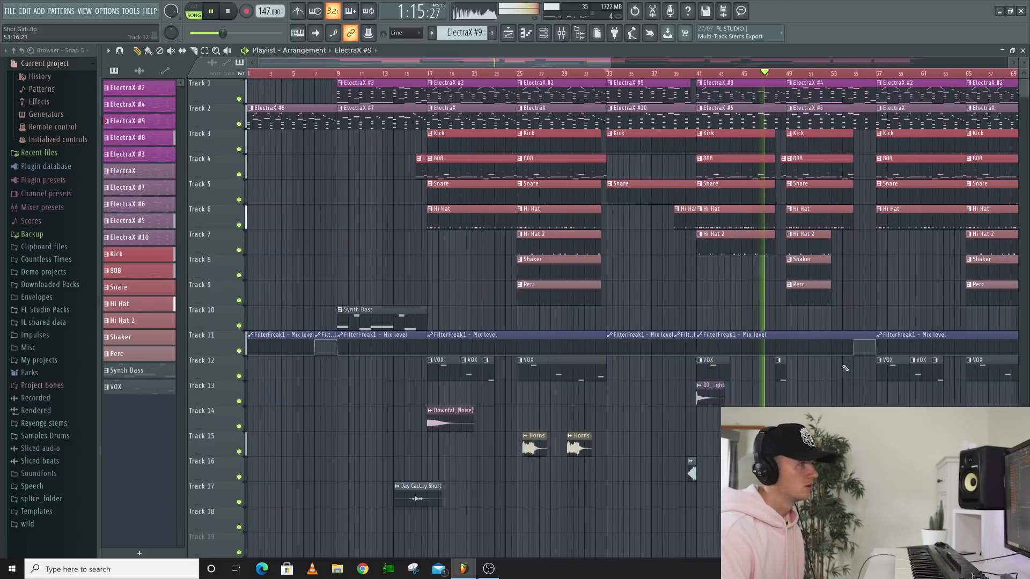
scroll(858, 354, up, 1)
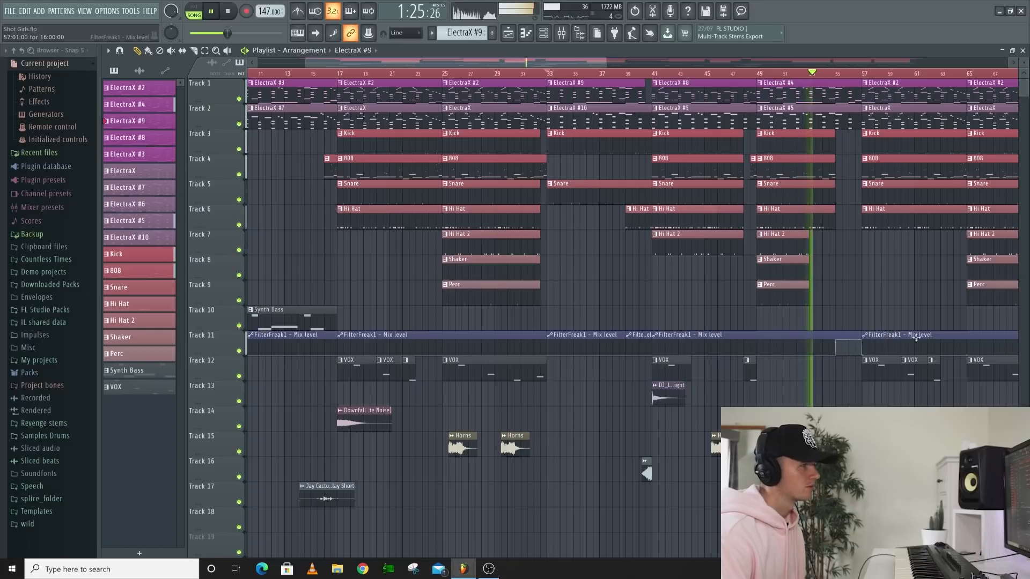
drag(384, 62, 443, 63)
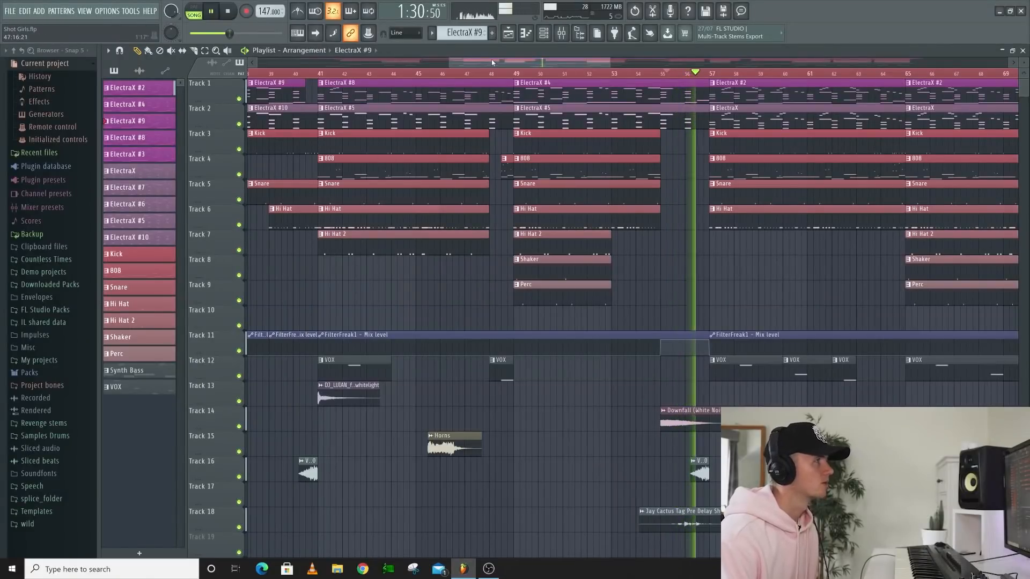
drag(491, 59, 542, 60)
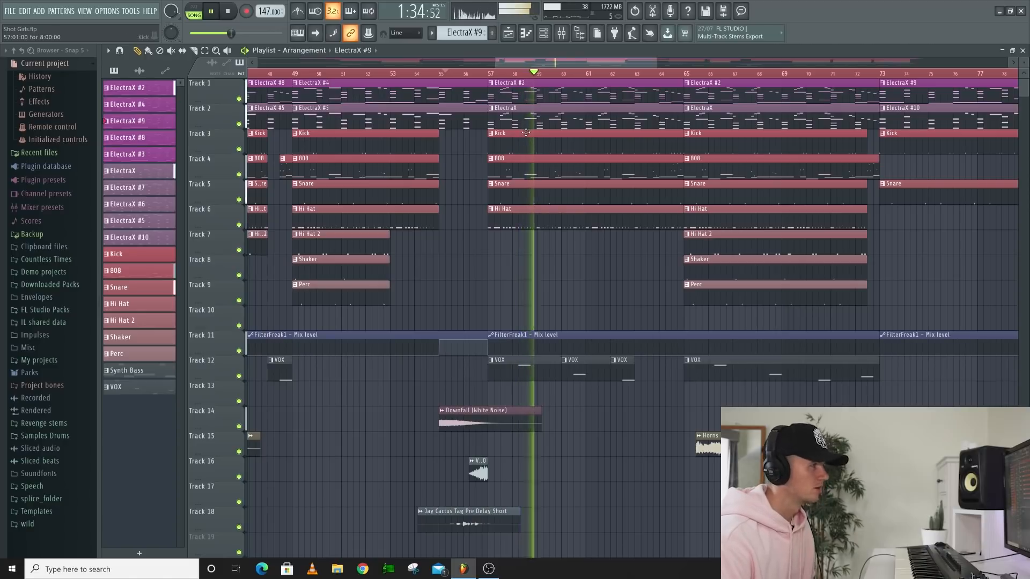
Step: Stop playback around bar 105 and examine the closing section's repeated clips from bar 97 to the end of the song
ctrl+scroll(610, 181, down, 6)
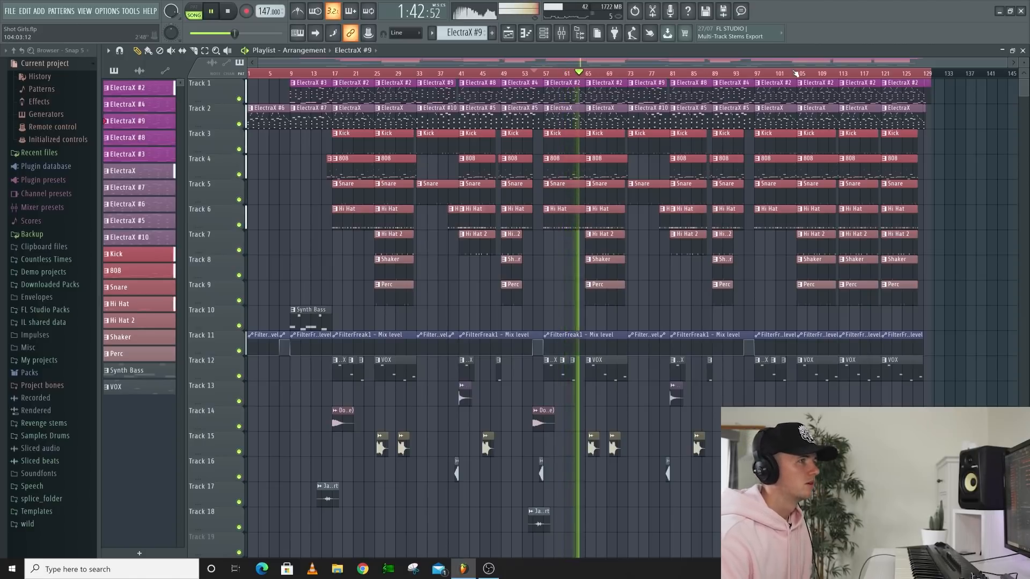
key(space)
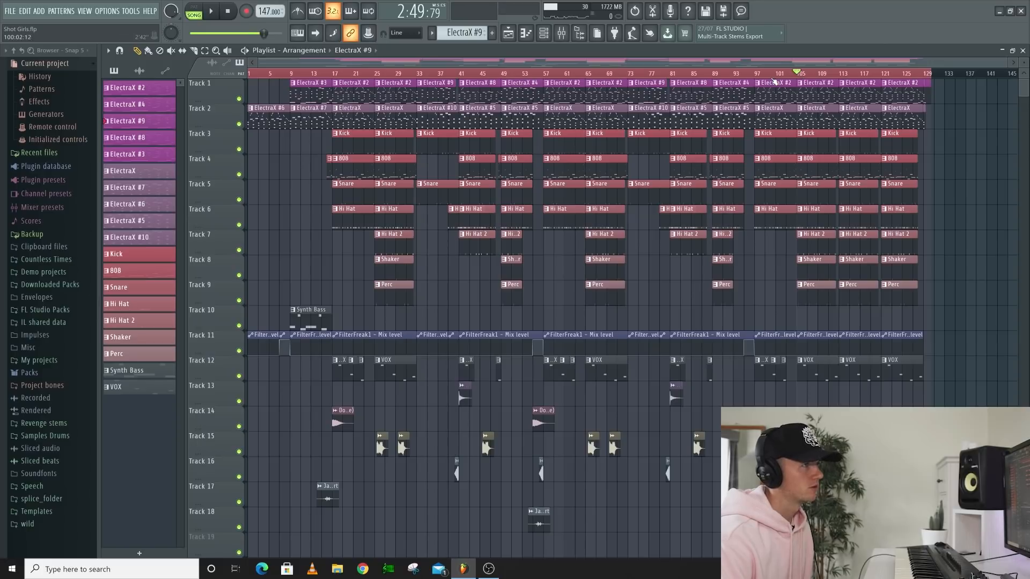
scroll(772, 218, up, 4)
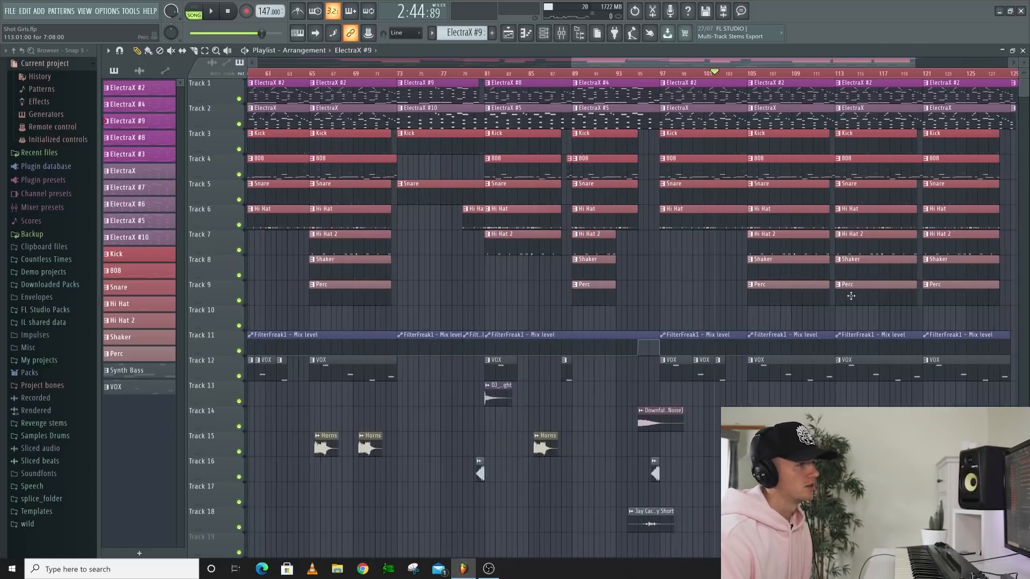
scroll(850, 326, down, 4)
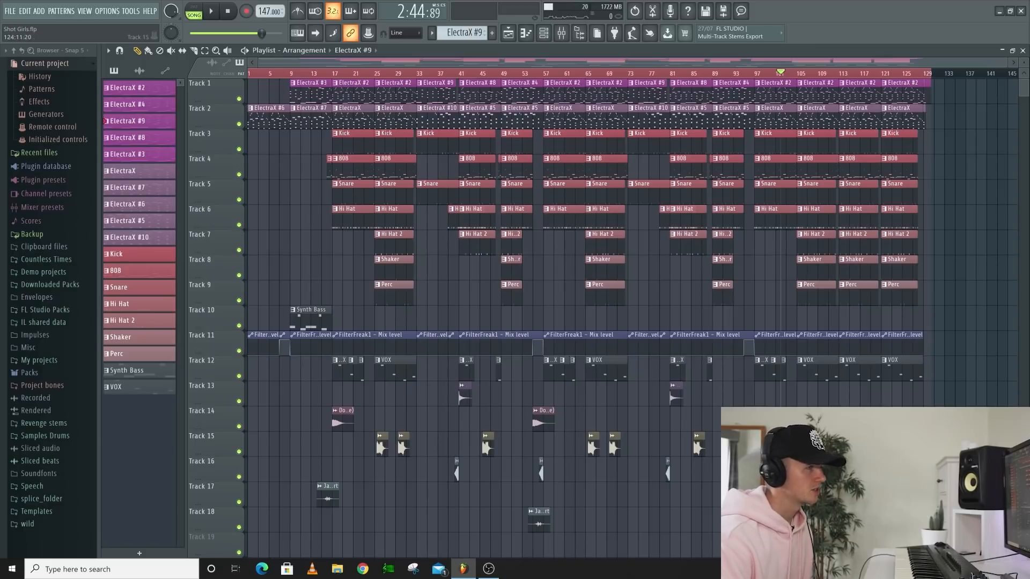
Step: Play the closing section from about bar 105, and skip to about bar 126 to examine the ending
click(800, 75)
key(space)
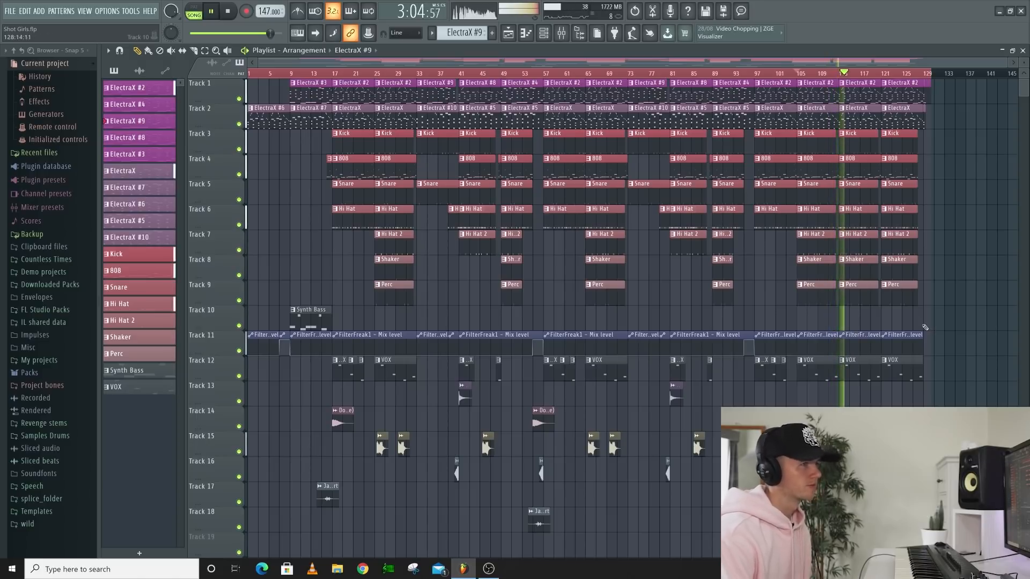
scroll(925, 326, up, 4)
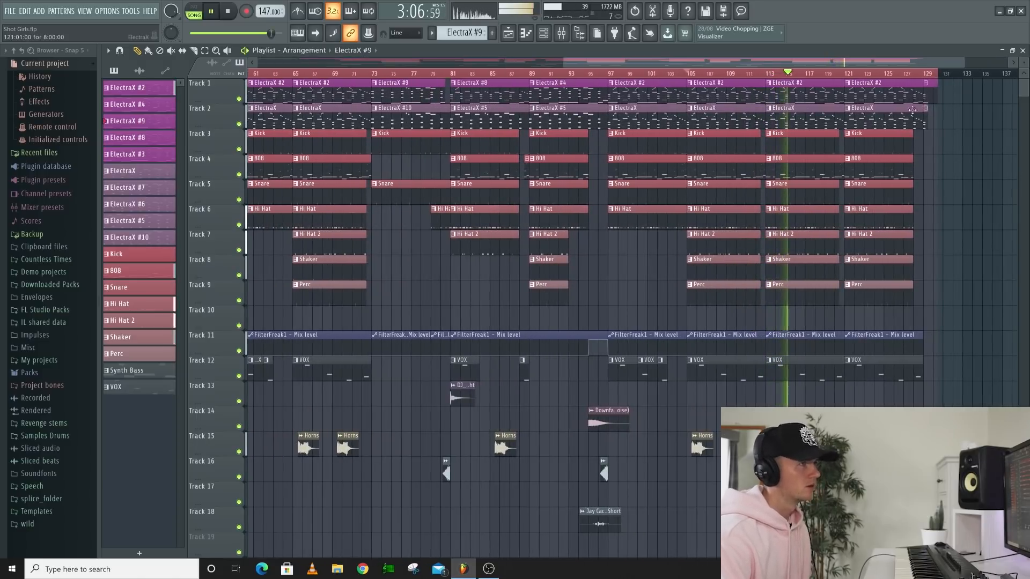
click(895, 74)
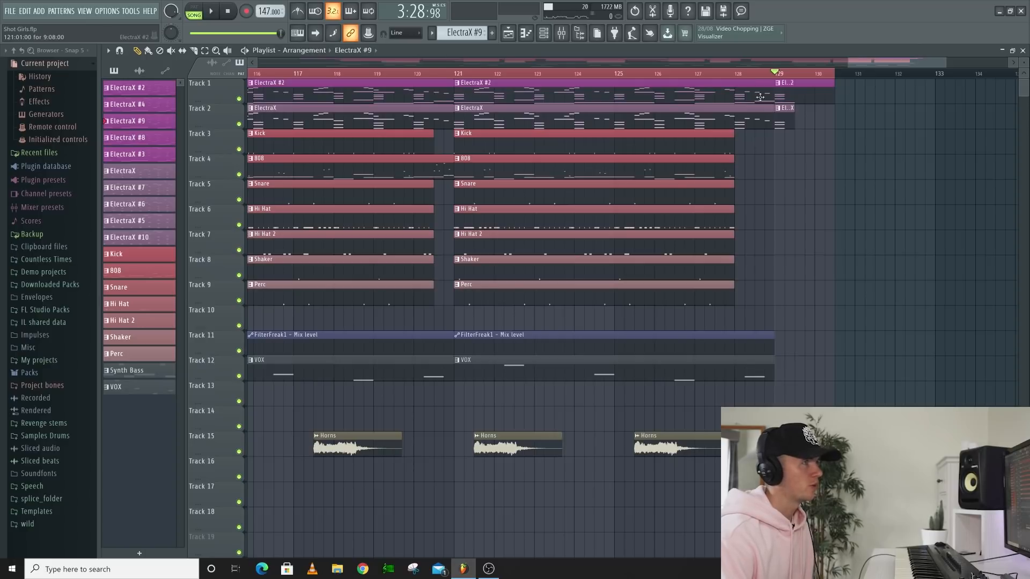
Step: Try deleting the ElectraX #2 clip at bar 121, undo the deletion, and replay the ending from about bar 128
right_click(798, 93)
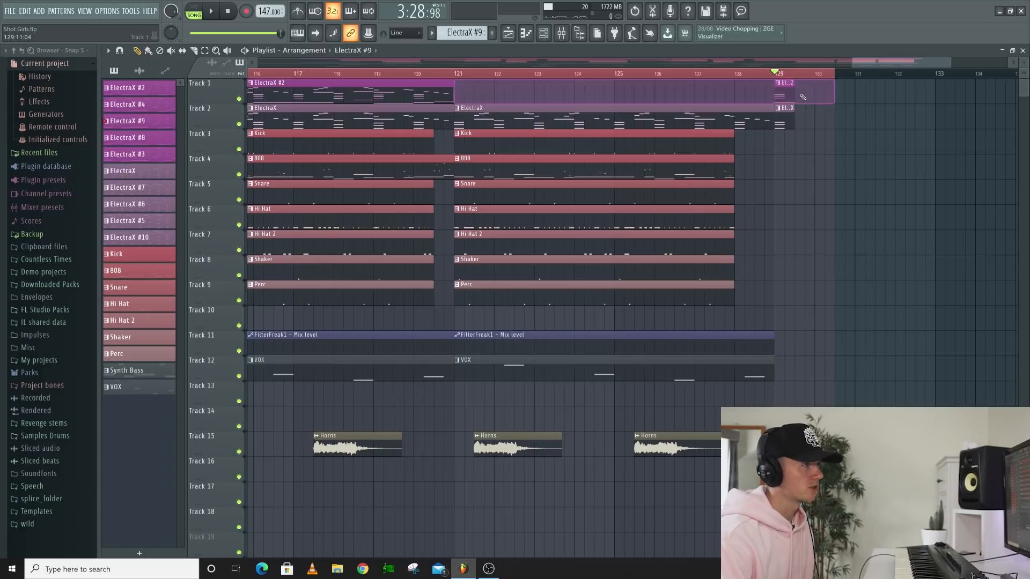
key(ctrl+z)
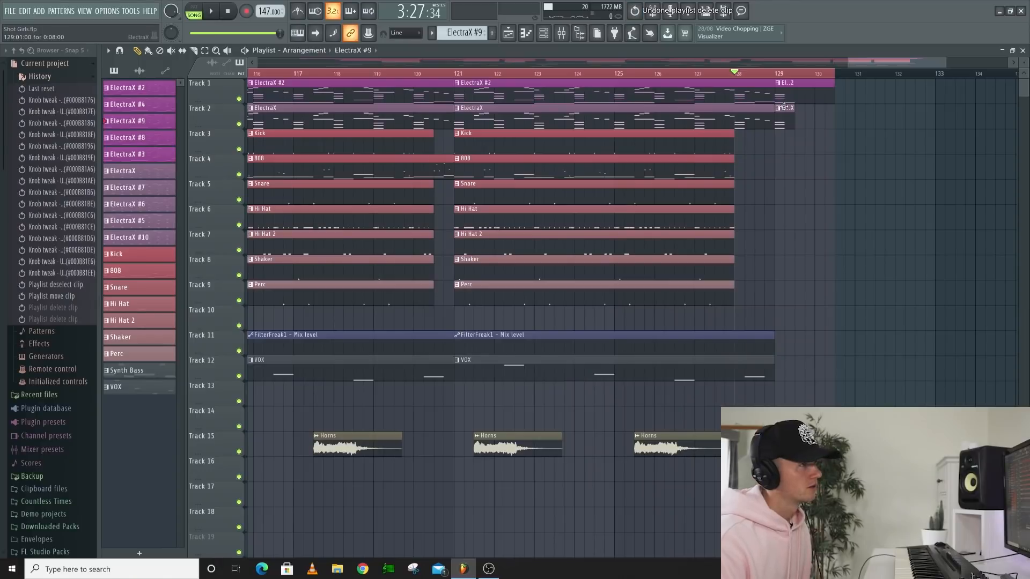
key(space)
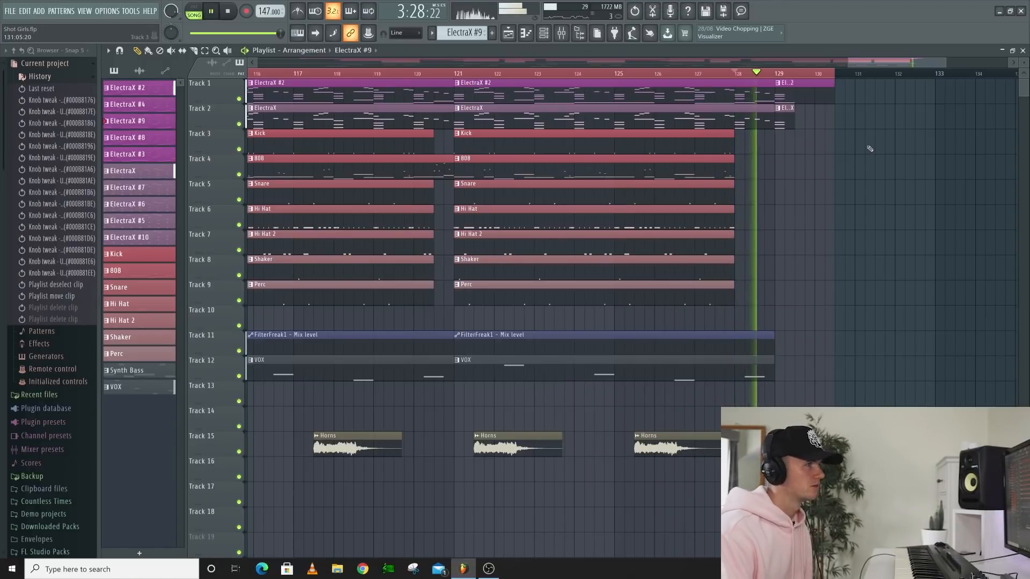